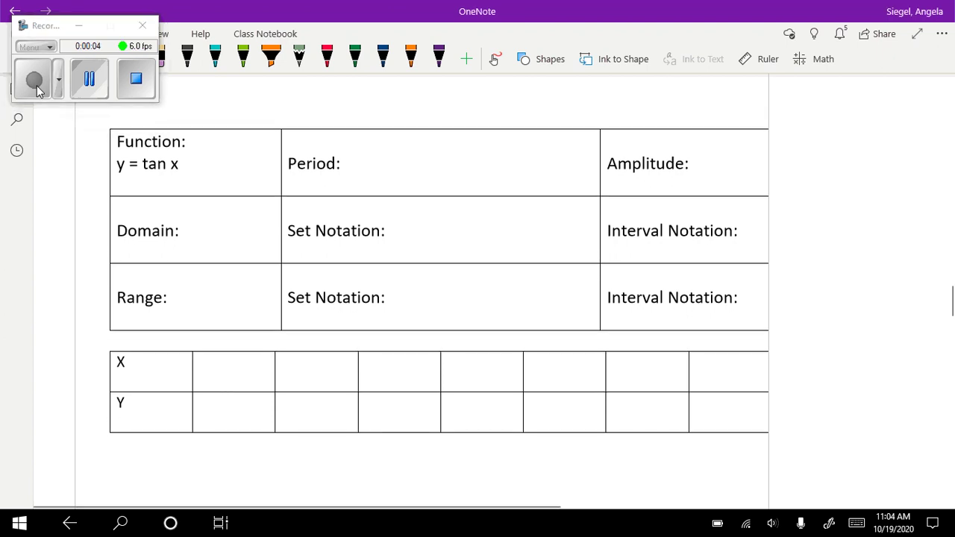
Step: In purple ink, circle y = tan x and write the heading 4.4 above the table
click(439, 56)
mouse_move(184, 176)
mouse_down()
mouse_move(161, 154)
mouse_move(181, 173)
mouse_up()
drag(203, 95, 218, 105)
mouse_move(213, 96)
mouse_down()
mouse_move(214, 113)
mouse_move(250, 103)
mouse_move(239, 113)
mouse_up()
click(225, 109)
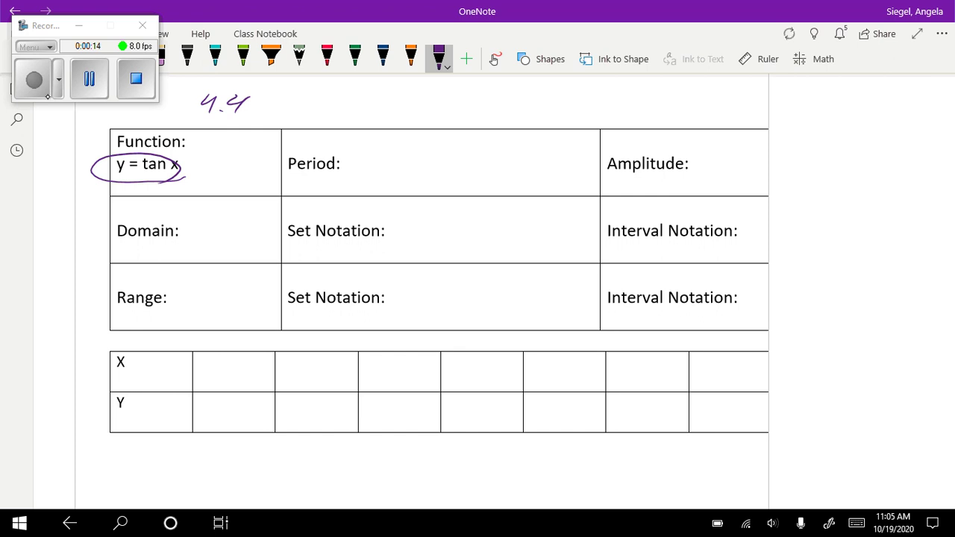
Step: Circle Period, Domain and Range; write π as the period and None as the amplitude
mouse_move(319, 180)
mouse_down()
mouse_move(294, 179)
mouse_move(344, 153)
mouse_move(330, 179)
mouse_move(298, 183)
mouse_up()
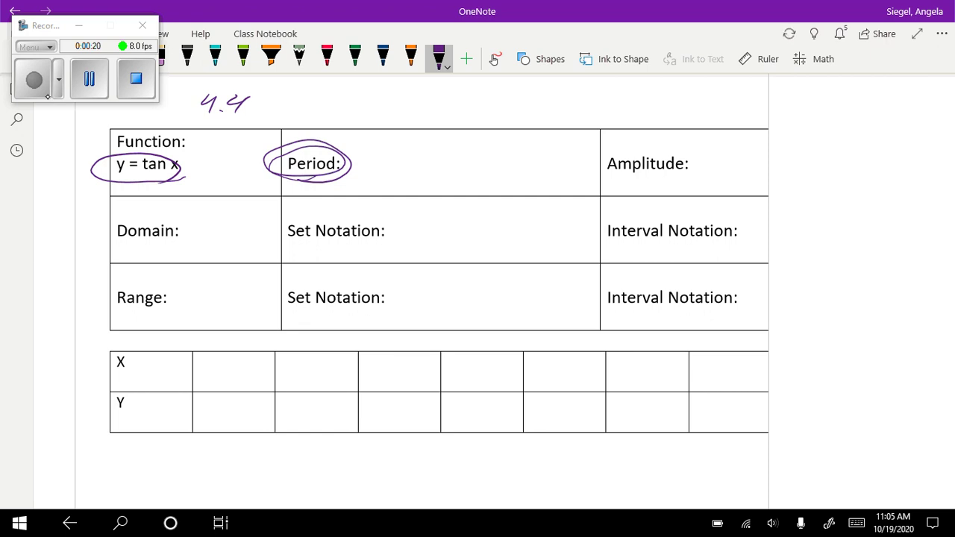
mouse_move(387, 161)
mouse_down()
mouse_move(423, 167)
mouse_move(396, 181)
mouse_up()
drag(407, 162, 413, 182)
drag(698, 174, 761, 194)
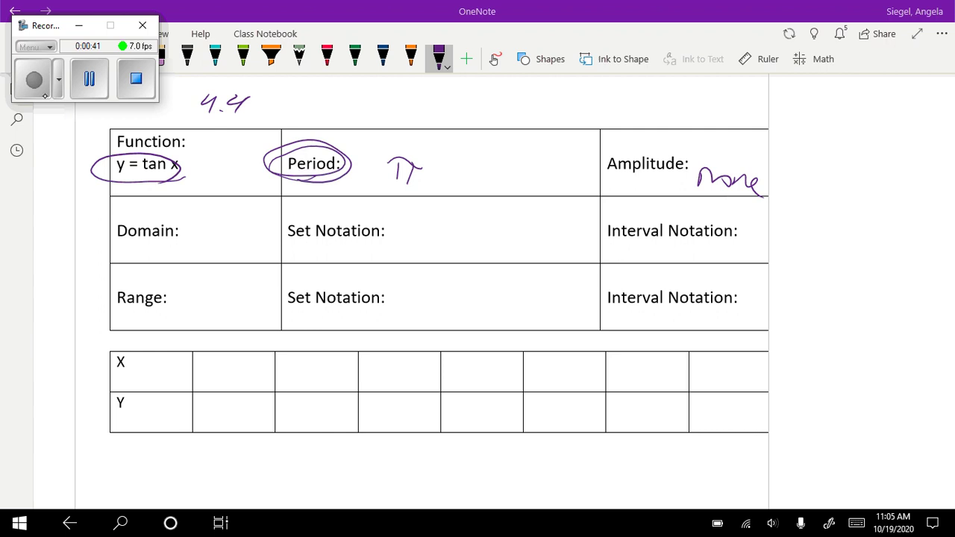
drag(179, 218, 193, 237)
mouse_move(150, 284)
mouse_down()
mouse_move(171, 319)
mouse_move(175, 297)
mouse_up()
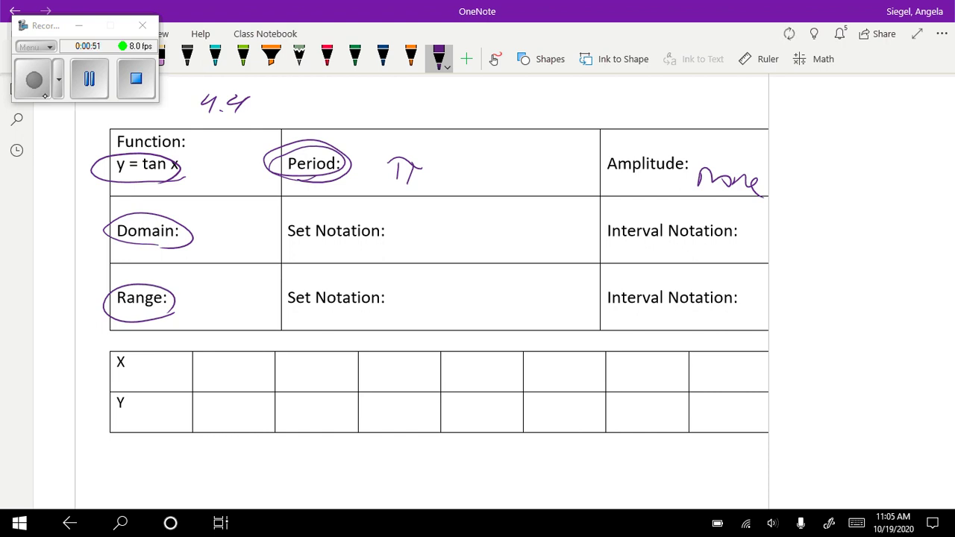
Step: Write -π/2, -π/4, 0, π/4, π/2 across the tan table's X row
drag(218, 366, 235, 361)
drag(226, 363, 237, 368)
mouse_move(242, 361)
mouse_down()
mouse_move(234, 380)
mouse_move(254, 387)
mouse_up()
drag(302, 364, 314, 361)
mouse_move(306, 363)
mouse_down()
mouse_move(305, 371)
mouse_move(318, 371)
mouse_up()
mouse_move(327, 365)
mouse_down()
mouse_move(313, 384)
mouse_move(334, 382)
mouse_up()
drag(333, 376, 332, 390)
drag(396, 363, 396, 364)
mouse_move(463, 366)
mouse_down()
mouse_move(482, 362)
mouse_move(470, 373)
mouse_up()
mouse_move(491, 363)
mouse_down()
mouse_move(478, 379)
mouse_move(498, 379)
mouse_up()
drag(497, 376, 499, 390)
drag(555, 363, 553, 377)
mouse_move(556, 364)
mouse_down()
mouse_move(569, 360)
mouse_move(563, 375)
mouse_up()
mouse_move(575, 364)
mouse_down()
mouse_move(562, 382)
mouse_move(586, 387)
mouse_up()
Step: Circle -π/2 and π/2, and write und, -1, 0, 1, und in the Y row
click(40, 93)
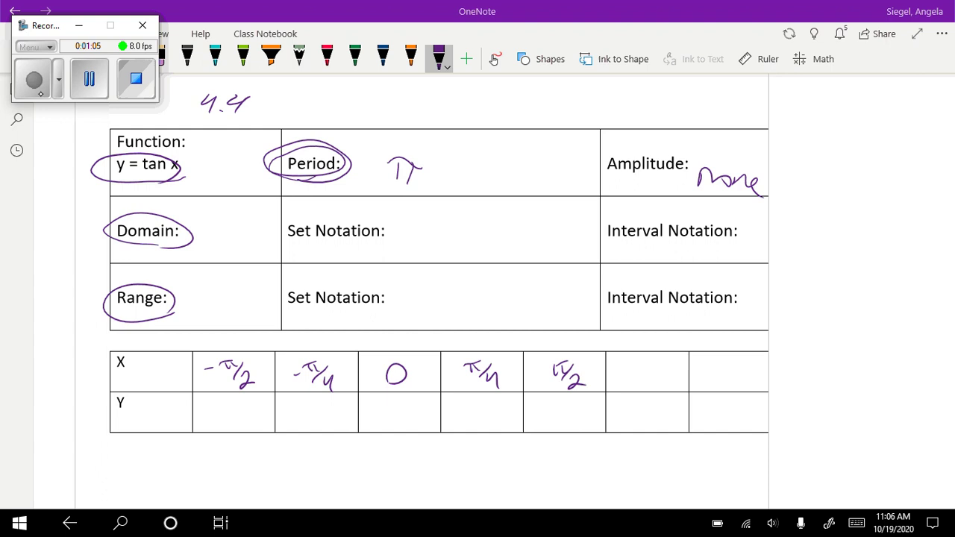
drag(246, 355, 252, 356)
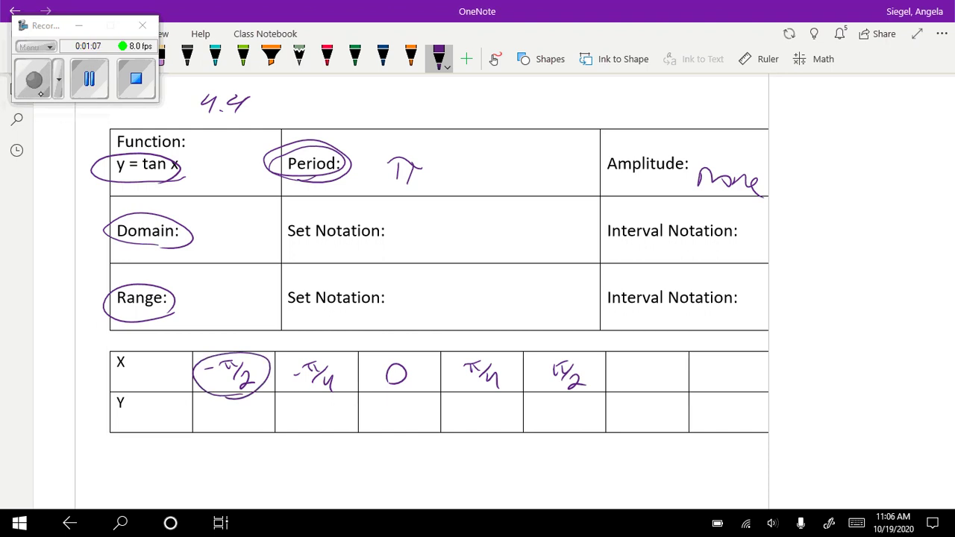
mouse_move(574, 345)
mouse_down()
mouse_move(543, 385)
mouse_move(590, 387)
mouse_up()
drag(211, 414, 240, 425)
drag(255, 403, 248, 425)
drag(538, 412, 579, 423)
drag(588, 403, 589, 425)
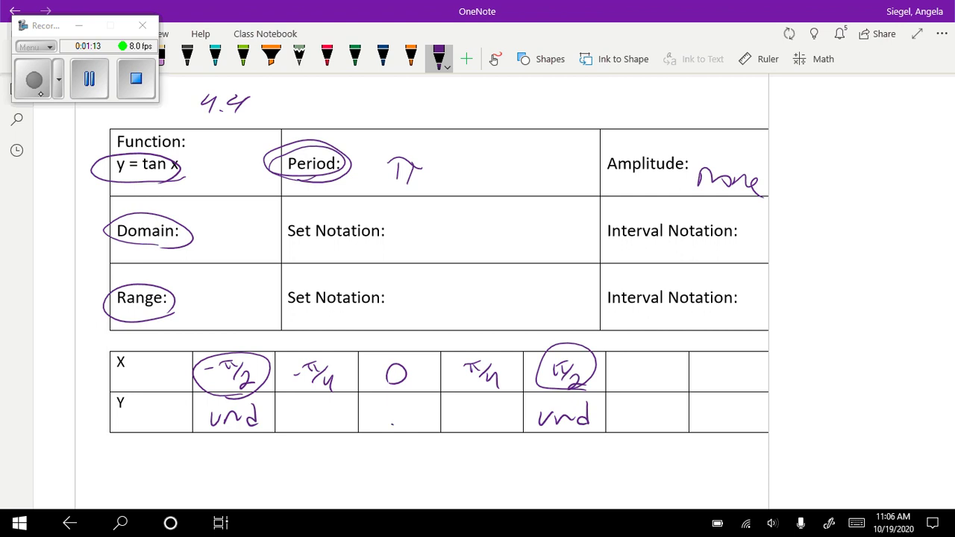
drag(393, 423, 391, 412)
drag(298, 412, 322, 425)
drag(490, 408, 487, 429)
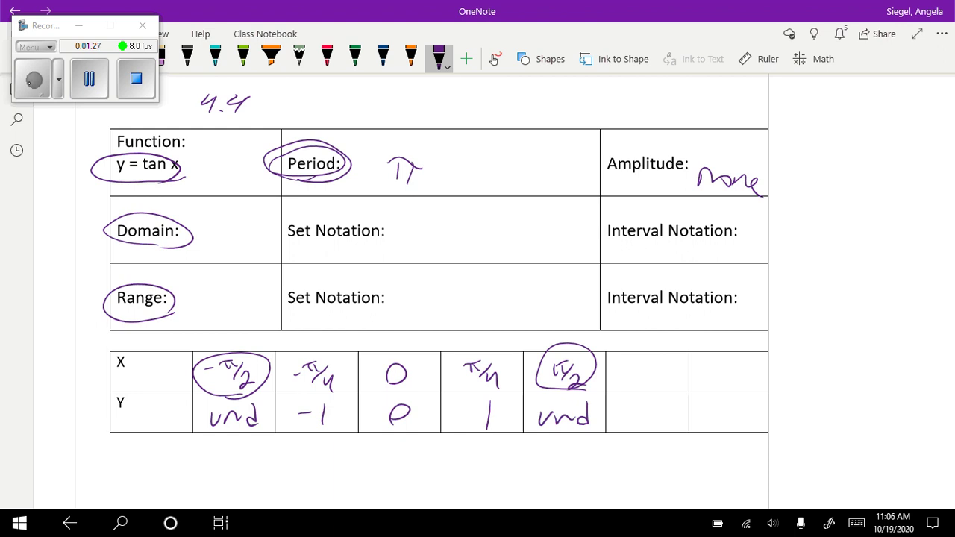
Step: Circle the -π/2 and π/2 asymptote labels and thicken the curve's arrowheads
scroll(435, 299, down, 1)
mouse_move(103, 308)
mouse_down()
mouse_move(126, 388)
mouse_move(90, 396)
mouse_move(167, 313)
mouse_up()
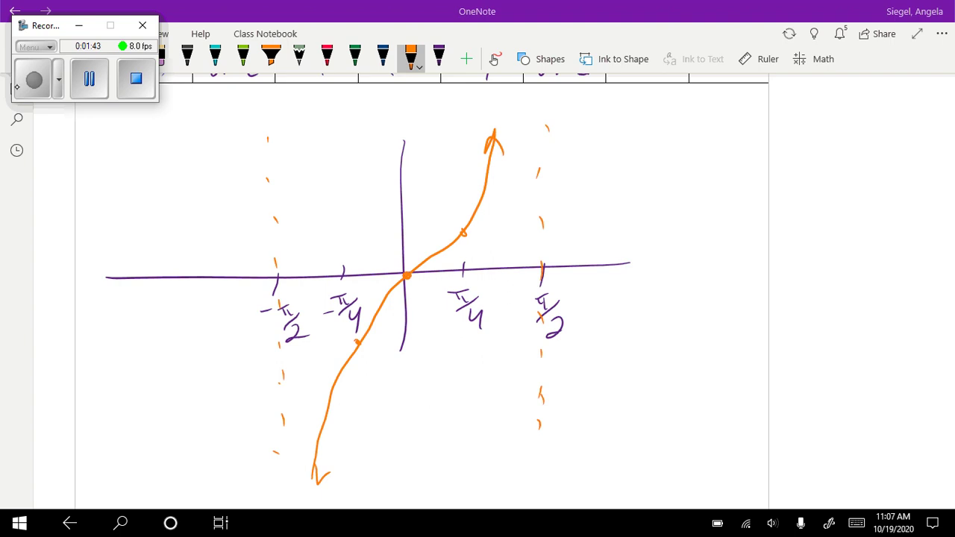
mouse_move(282, 286)
mouse_down()
mouse_move(249, 328)
mouse_move(303, 291)
mouse_move(305, 337)
mouse_up()
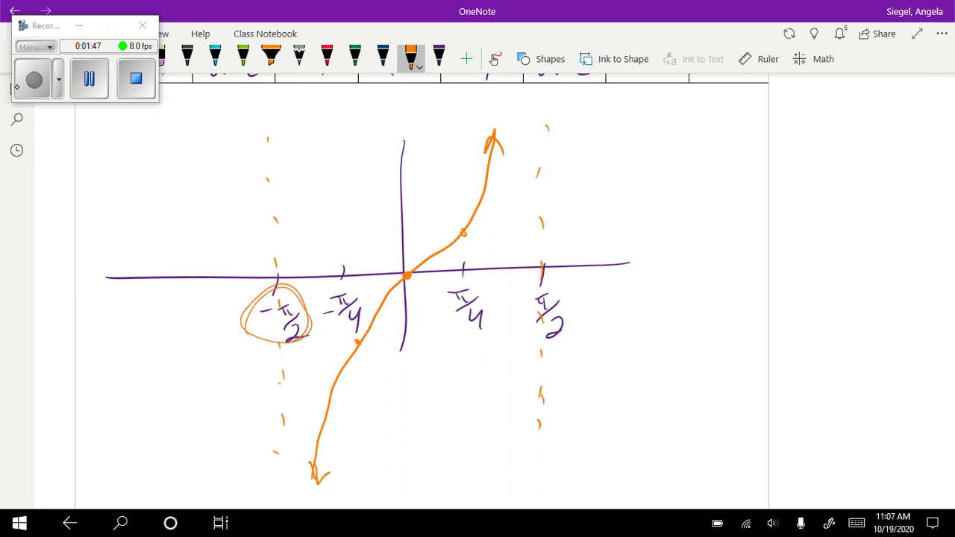
mouse_move(336, 466)
mouse_down()
mouse_move(307, 465)
mouse_move(327, 472)
mouse_up()
mouse_move(567, 340)
mouse_down()
mouse_move(525, 327)
mouse_move(583, 328)
mouse_up()
mouse_move(491, 154)
mouse_down()
mouse_move(481, 150)
mouse_move(503, 149)
mouse_up()
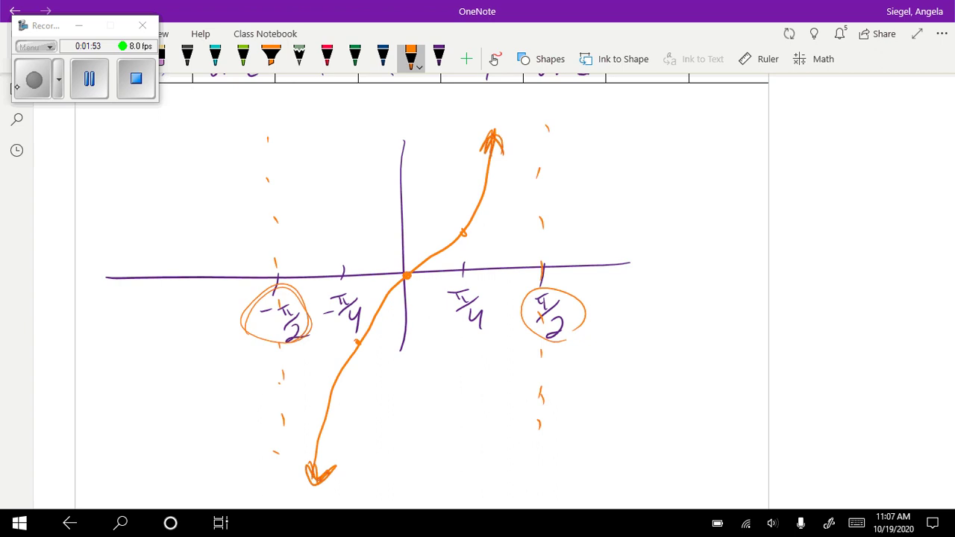
Step: In orange, mark -∞ and ∞ at the curve ends, retrace the circles, and arrow π/2
scroll(403, 283, down, 1)
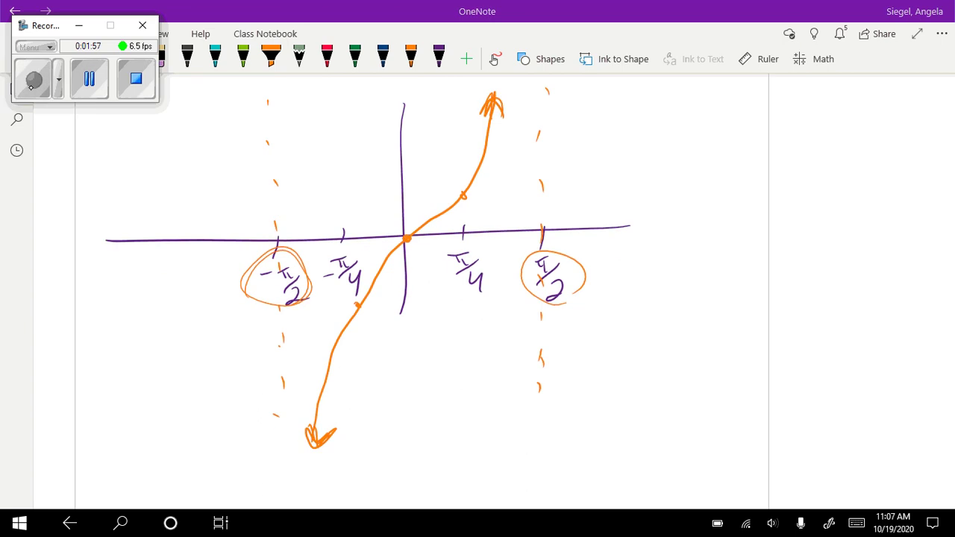
click(410, 58)
mouse_move(323, 468)
mouse_down()
mouse_move(346, 466)
mouse_move(309, 470)
mouse_up()
mouse_move(501, 92)
mouse_down()
mouse_move(532, 95)
mouse_move(515, 105)
mouse_up()
scroll(403, 283, up, 1)
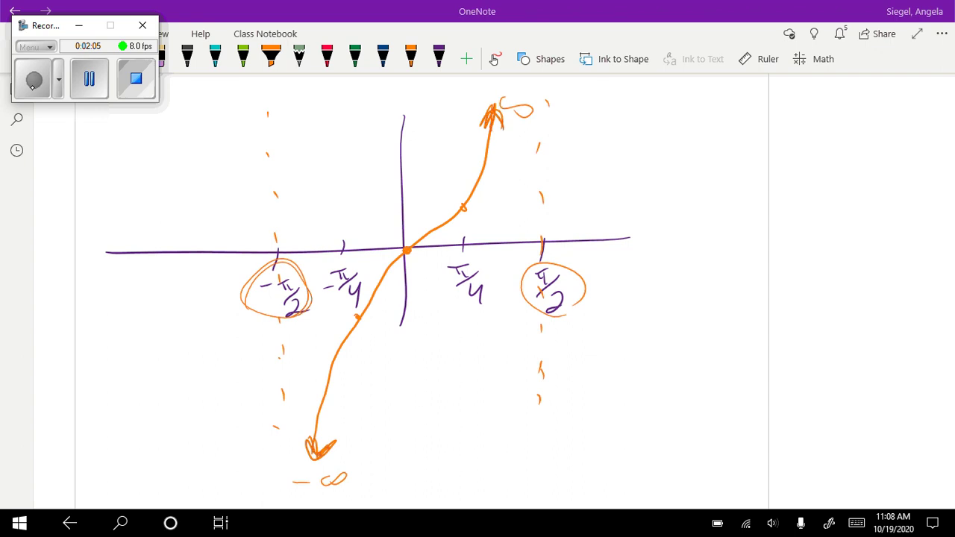
click(410, 59)
drag(274, 258, 279, 261)
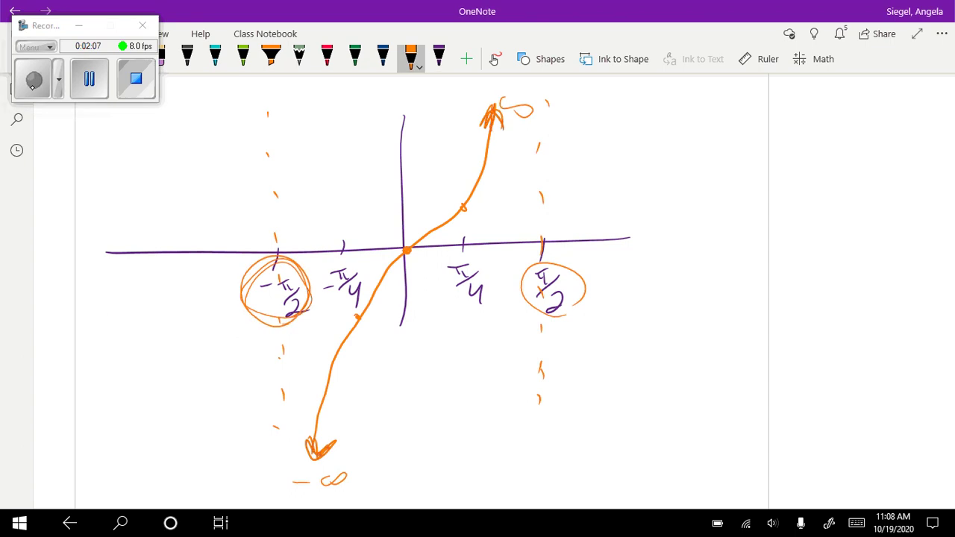
drag(523, 282, 527, 261)
mouse_move(654, 259)
mouse_down()
mouse_move(599, 284)
mouse_move(620, 286)
mouse_up()
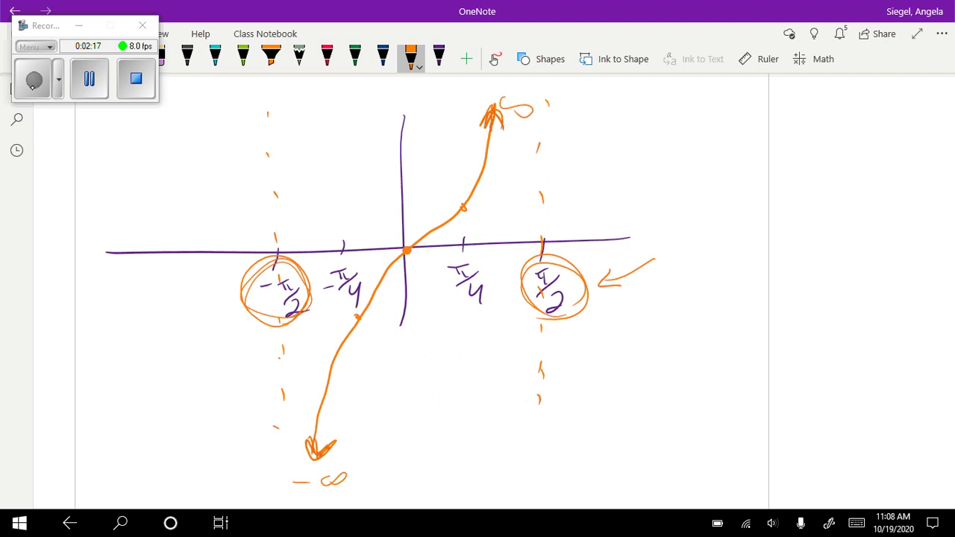
Step: Start the tan domain set notation as {x | x ≠ π/2
scroll(417, 291, up, 10)
scroll(417, 291, up, 1)
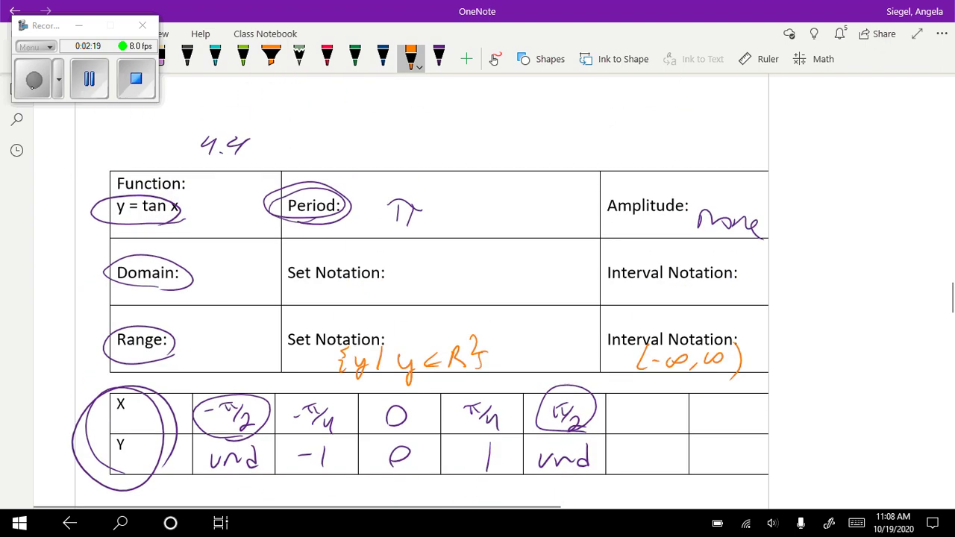
mouse_move(391, 267)
mouse_down()
mouse_move(409, 265)
mouse_move(403, 295)
mouse_move(392, 287)
mouse_up()
mouse_move(413, 278)
mouse_down()
mouse_move(425, 292)
mouse_move(415, 291)
mouse_up()
mouse_move(436, 265)
mouse_down()
mouse_move(436, 297)
mouse_move(462, 297)
mouse_up()
drag(462, 279, 452, 297)
drag(473, 281, 488, 288)
mouse_move(486, 271)
mouse_down()
mouse_move(474, 297)
mouse_move(516, 270)
mouse_move(498, 288)
mouse_up()
mouse_move(510, 275)
mouse_down()
mouse_move(522, 301)
mouse_move(544, 283)
mouse_move(535, 291)
mouse_up()
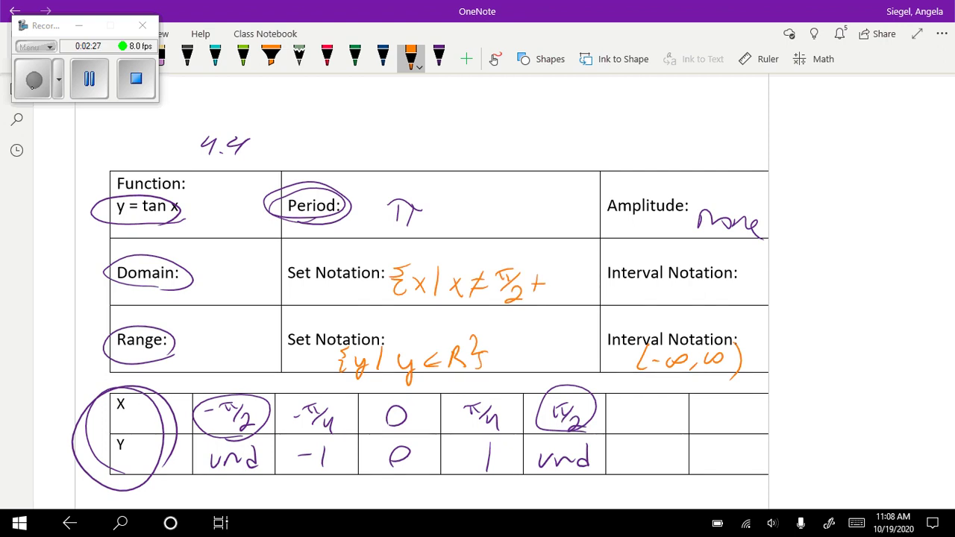
Step: Finish the domain with + πn}, cross out its interval notation, and scroll to the cot x table
scroll(418, 299, down, 3)
scroll(418, 298, down, 2)
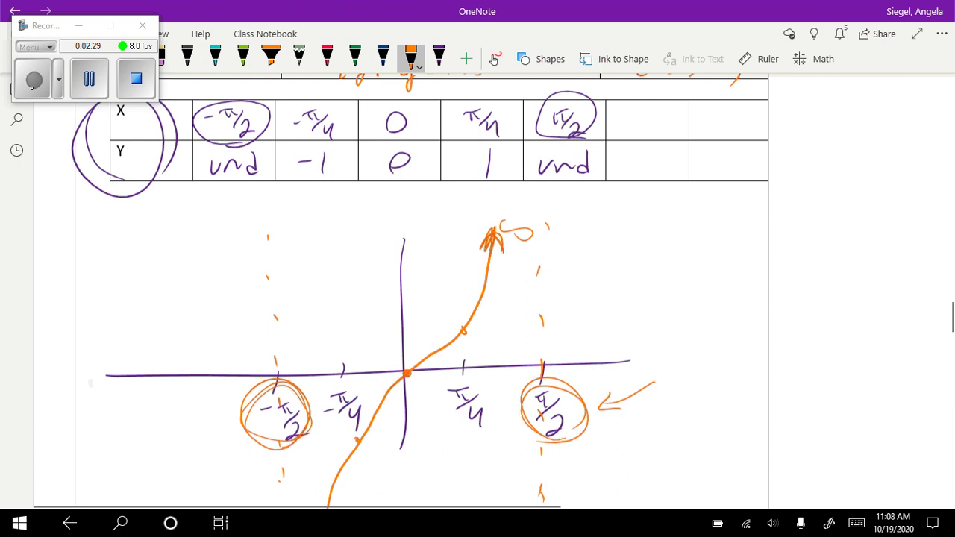
mouse_move(304, 415)
mouse_down()
mouse_move(504, 315)
mouse_move(257, 403)
mouse_up()
scroll(418, 298, up, 6)
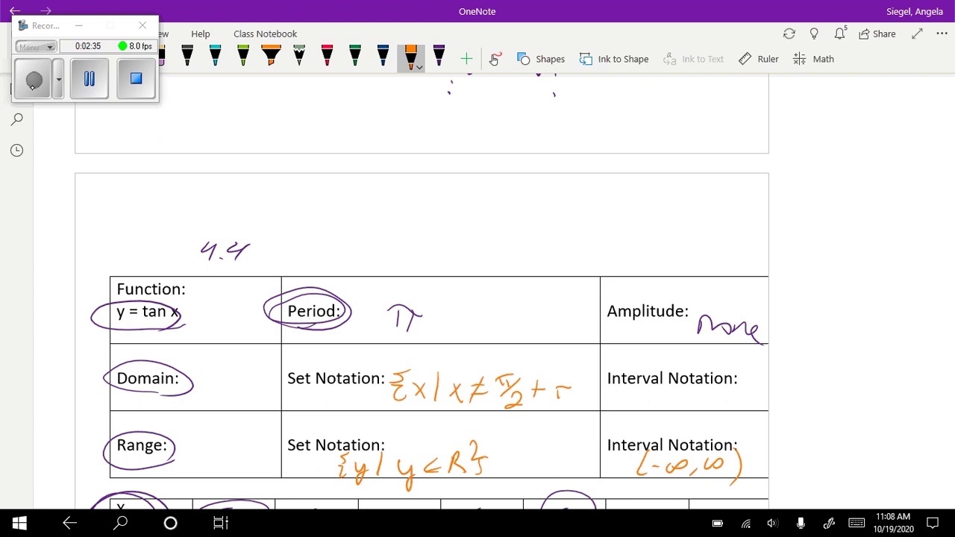
drag(556, 387, 598, 399)
scroll(422, 299, down, 3)
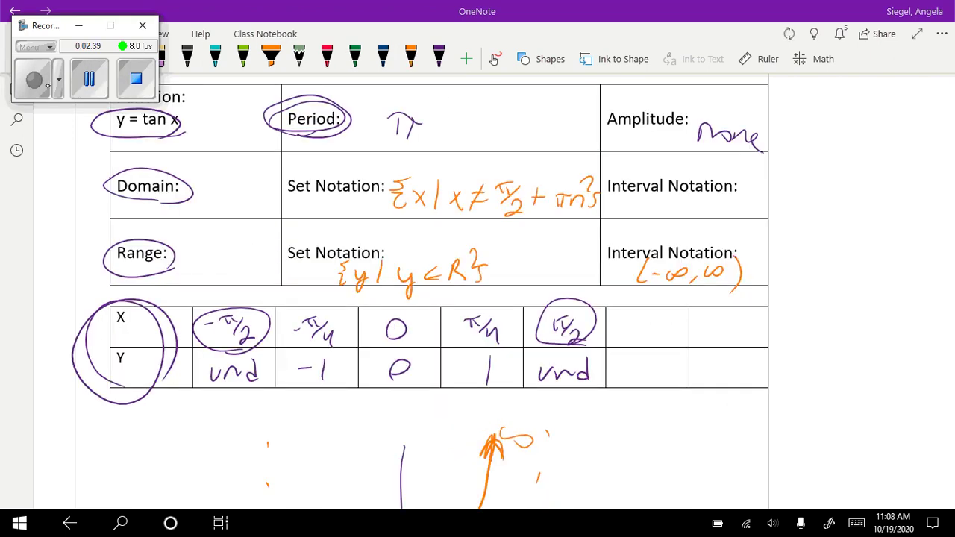
drag(669, 179, 701, 218)
drag(696, 170, 652, 212)
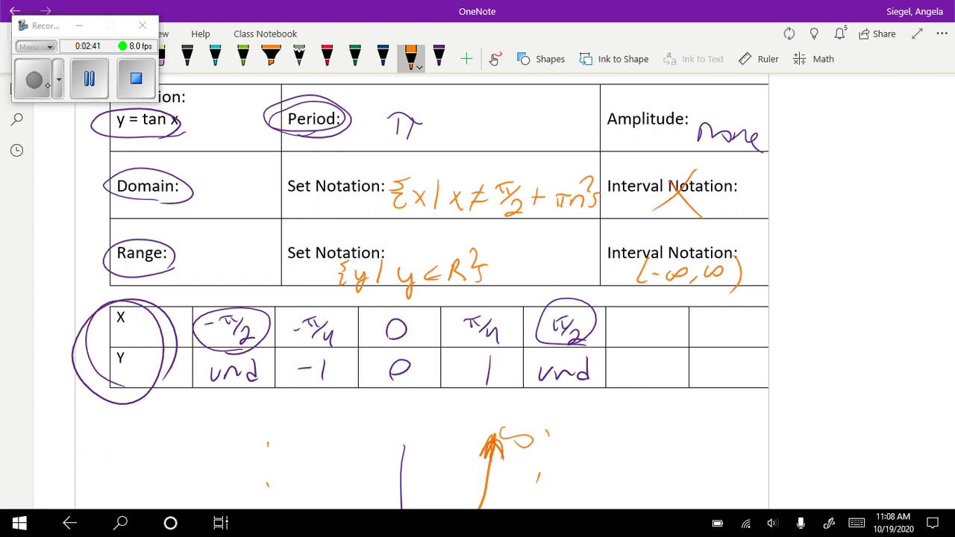
scroll(421, 298, down, 10)
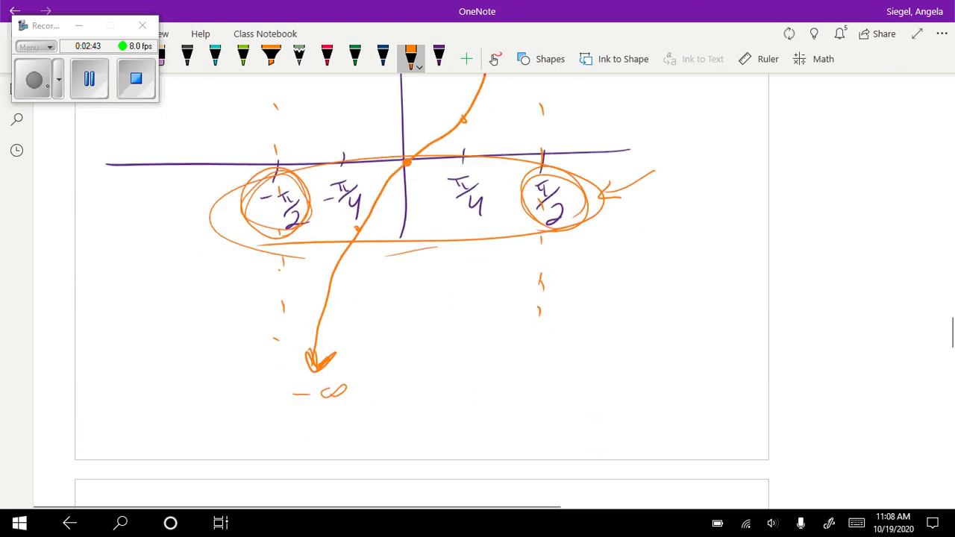
scroll(438, 298, down, 1)
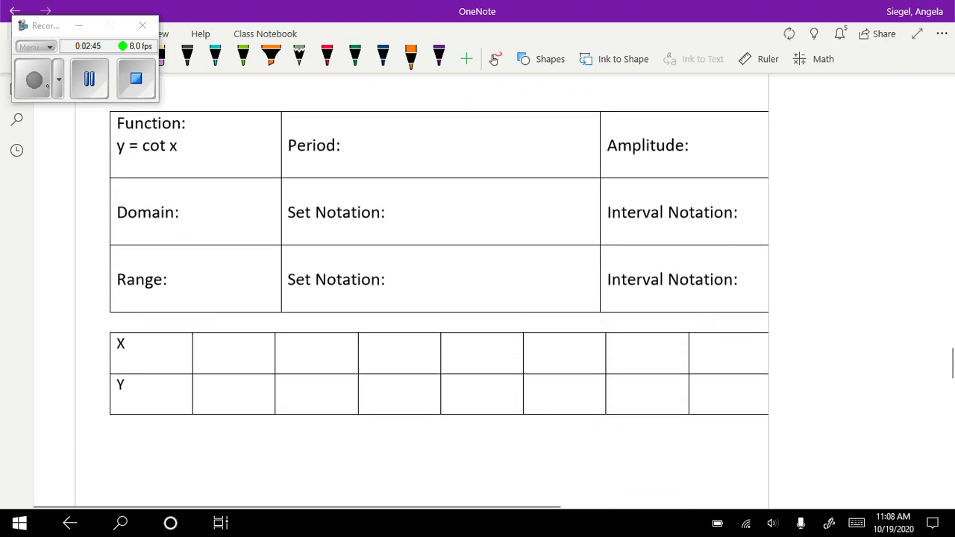
Step: In orange, write π as the cot x period and None as its amplitude
key(Escape)
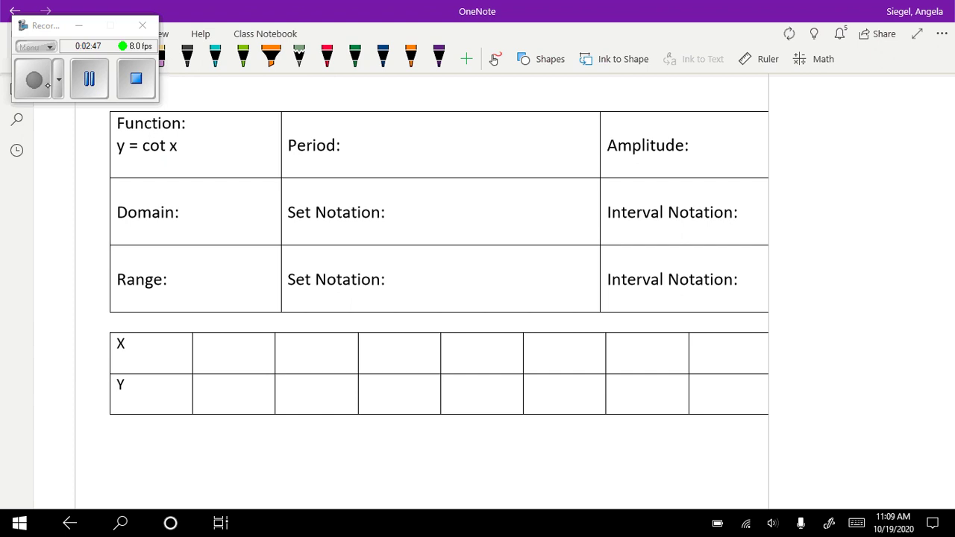
click(410, 58)
drag(369, 158, 399, 155)
mouse_move(381, 157)
mouse_down()
mouse_move(381, 169)
mouse_move(393, 170)
mouse_up()
mouse_move(638, 173)
mouse_down()
mouse_move(657, 160)
mouse_move(714, 173)
mouse_up()
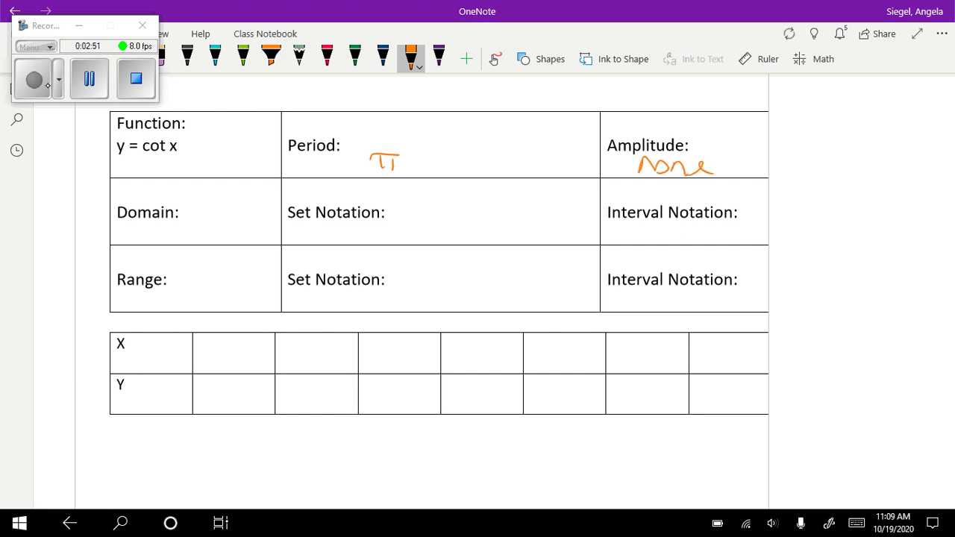
Step: Write the cot x range as (-∞, ∞) and {y | y ∈ R}
mouse_move(627, 288)
mouse_down()
mouse_move(621, 306)
mouse_move(633, 300)
mouse_up()
mouse_move(643, 300)
mouse_down()
mouse_move(666, 297)
mouse_move(660, 301)
mouse_up()
mouse_move(674, 299)
mouse_down()
mouse_move(671, 307)
mouse_move(707, 300)
mouse_up()
mouse_move(715, 283)
mouse_down()
mouse_move(722, 298)
mouse_move(713, 317)
mouse_up()
mouse_move(362, 285)
mouse_down()
mouse_move(352, 299)
mouse_move(361, 311)
mouse_up()
mouse_move(366, 298)
mouse_down()
mouse_move(373, 322)
mouse_move(387, 313)
mouse_up()
drag(400, 298, 405, 325)
drag(440, 293, 438, 306)
drag(427, 299, 474, 308)
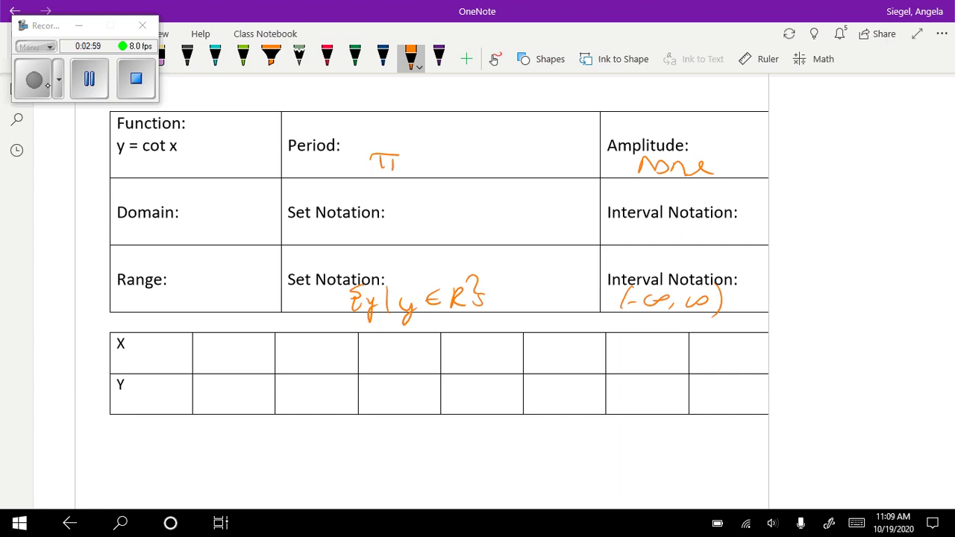
Step: Circle the cot table's Domain label and mark up the tan worksheet above
mouse_move(191, 238)
mouse_down()
mouse_move(143, 240)
mouse_move(195, 235)
mouse_up()
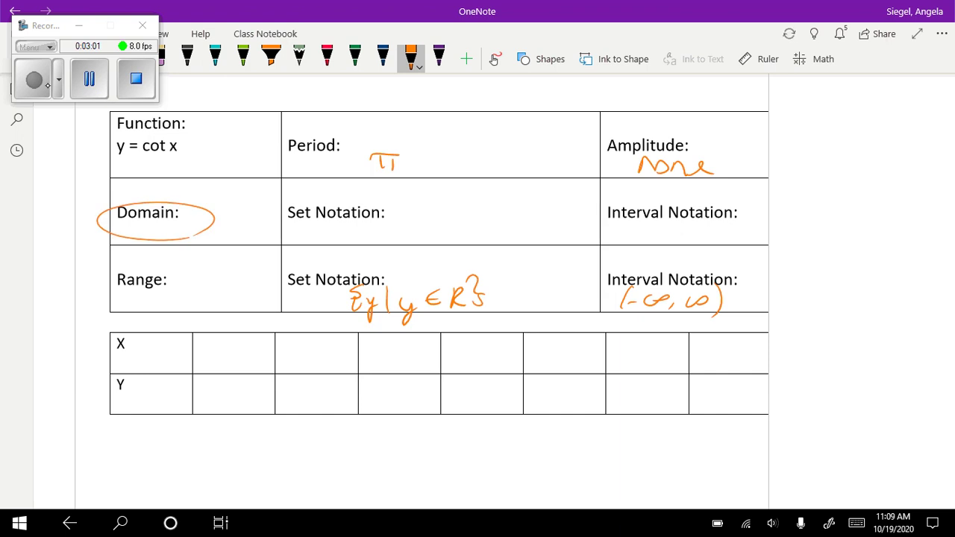
mouse_move(237, 344)
mouse_down()
mouse_move(230, 365)
mouse_move(238, 344)
mouse_up()
scroll(421, 298, up, 3)
scroll(422, 291, up, 10)
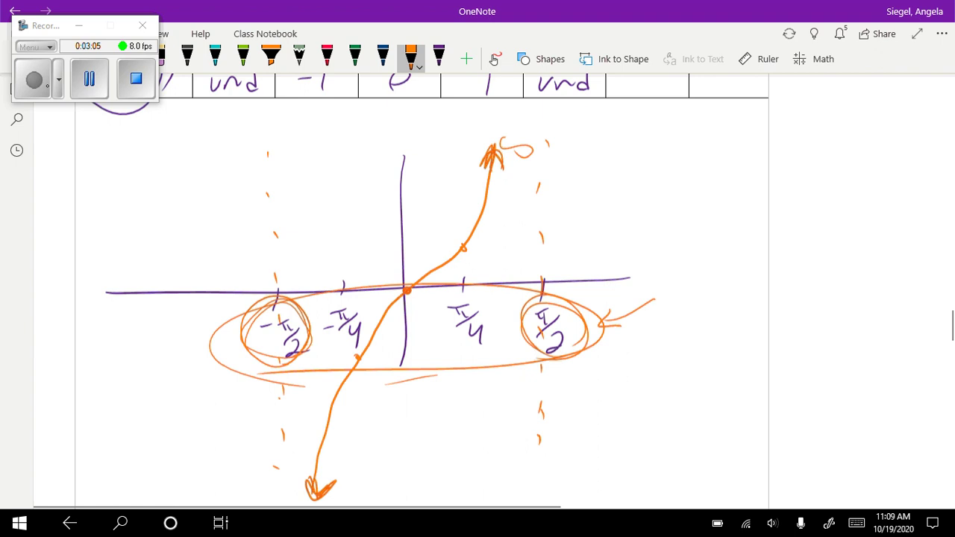
scroll(422, 299, up, 1)
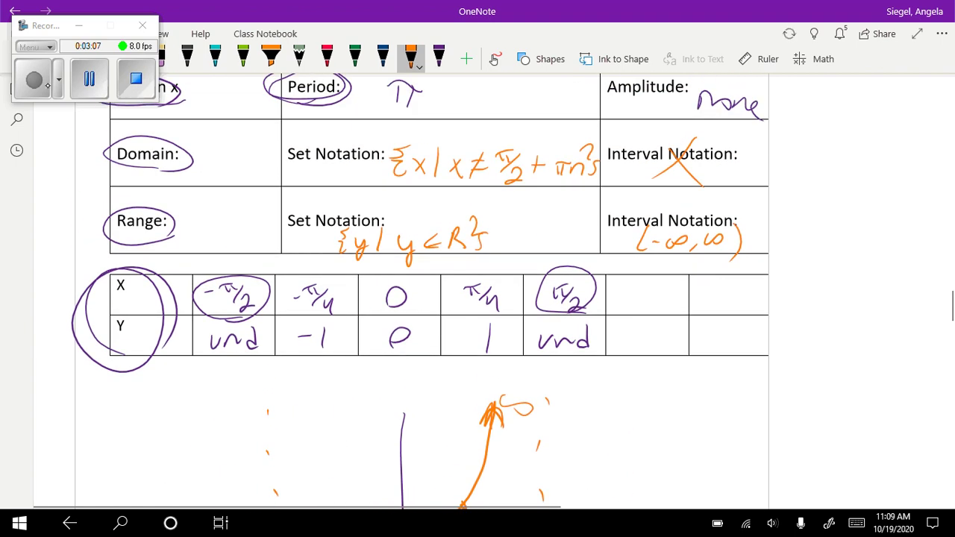
mouse_move(429, 287)
mouse_down()
mouse_move(365, 317)
mouse_move(426, 288)
mouse_move(615, 316)
mouse_up()
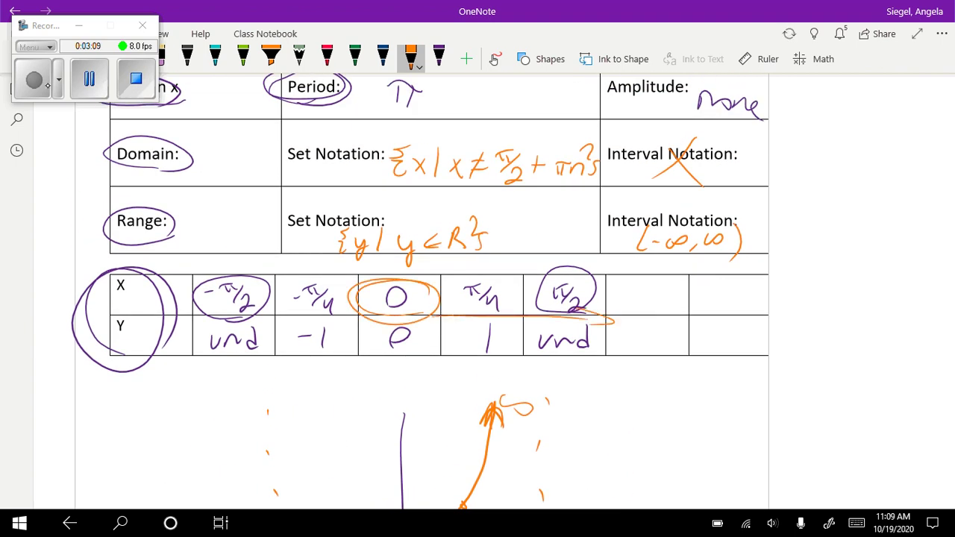
scroll(422, 298, down, 5)
scroll(422, 291, down, 8)
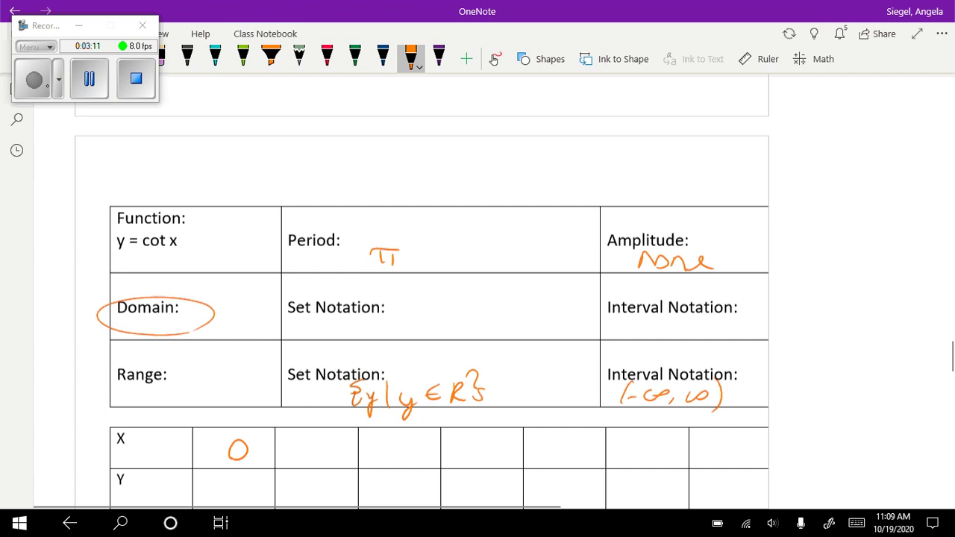
Step: Write π/4, π/2, 3π/4 and π in the cot table's X row
click(410, 59)
drag(299, 355, 334, 372)
drag(386, 355, 419, 375)
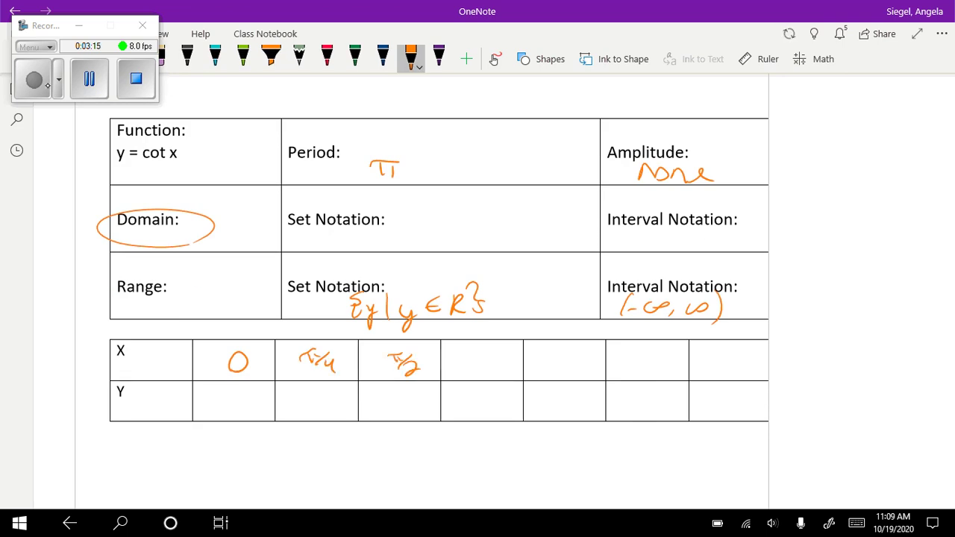
mouse_move(469, 349)
mouse_down()
mouse_move(480, 360)
mouse_move(471, 368)
mouse_up()
drag(484, 354, 492, 366)
mouse_move(491, 363)
mouse_down()
mouse_move(511, 356)
mouse_move(507, 373)
mouse_up()
mouse_move(504, 363)
mouse_down()
mouse_move(505, 381)
mouse_move(569, 360)
mouse_move(555, 376)
mouse_up()
drag(565, 364, 568, 377)
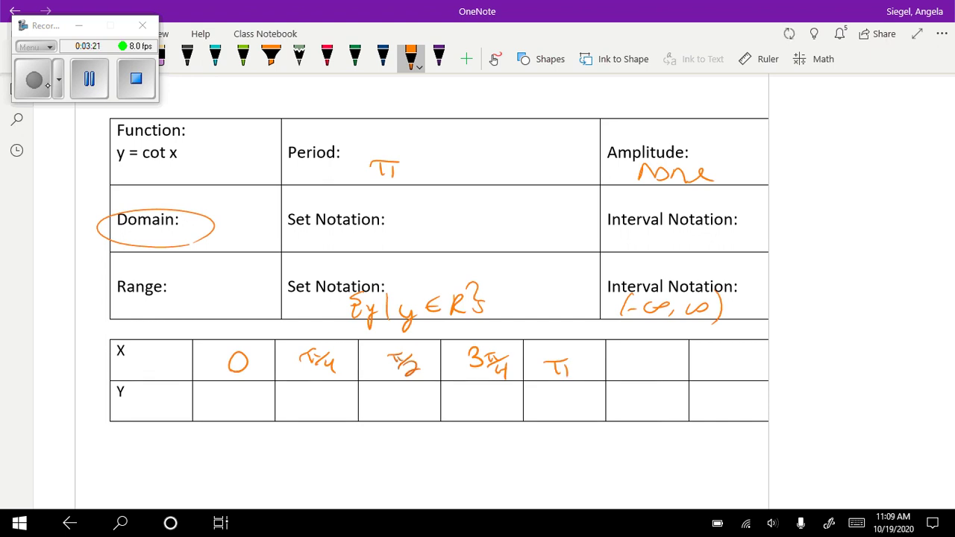
Step: Loop the tan table's Y row and circle its undefined and 0 values
scroll(422, 291, up, 5)
scroll(422, 291, up, 8)
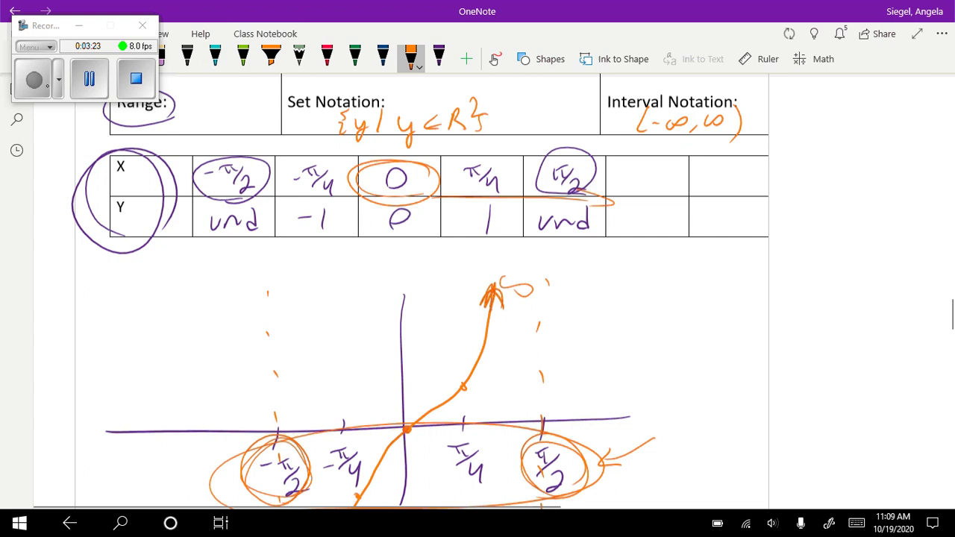
mouse_move(112, 248)
mouse_down()
mouse_move(615, 238)
mouse_move(151, 305)
mouse_up()
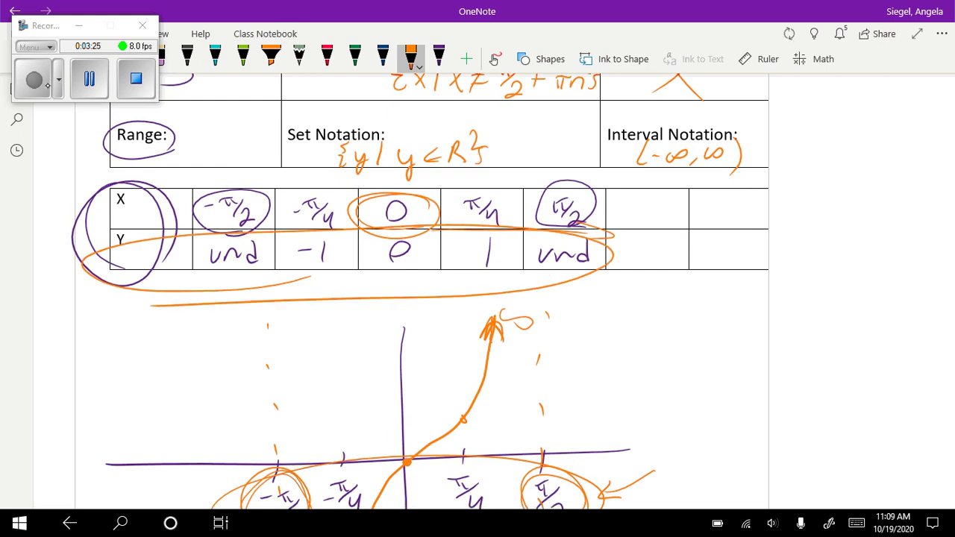
mouse_move(250, 244)
mouse_down()
mouse_move(187, 274)
mouse_move(281, 246)
mouse_up()
drag(570, 273, 593, 238)
mouse_move(415, 273)
mouse_down()
mouse_move(368, 265)
mouse_move(424, 243)
mouse_up()
scroll(421, 291, down, 8)
scroll(421, 291, down, 10)
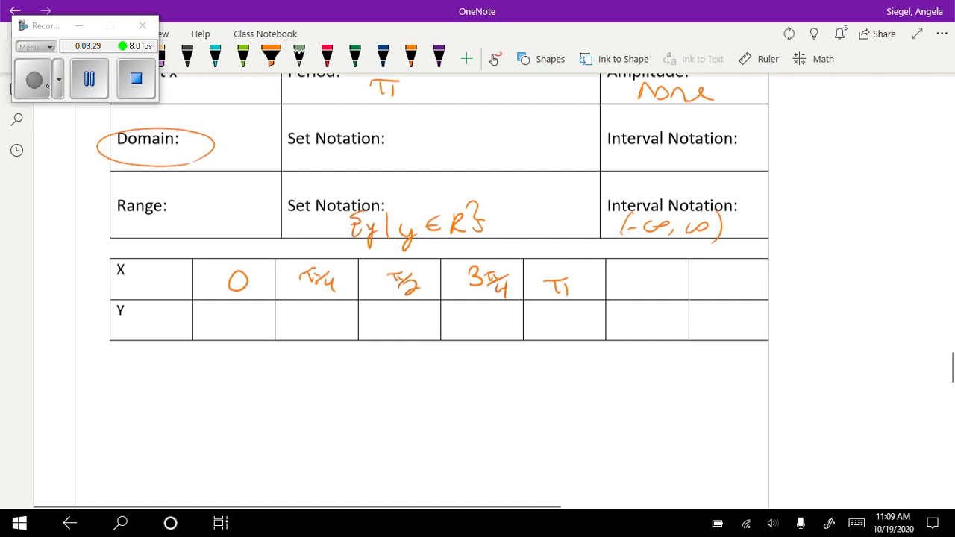
Step: In the cot Y row, write und under 0 and π, and 0 under π/2
click(410, 58)
mouse_move(213, 288)
mouse_down()
mouse_move(241, 298)
mouse_move(258, 278)
mouse_up()
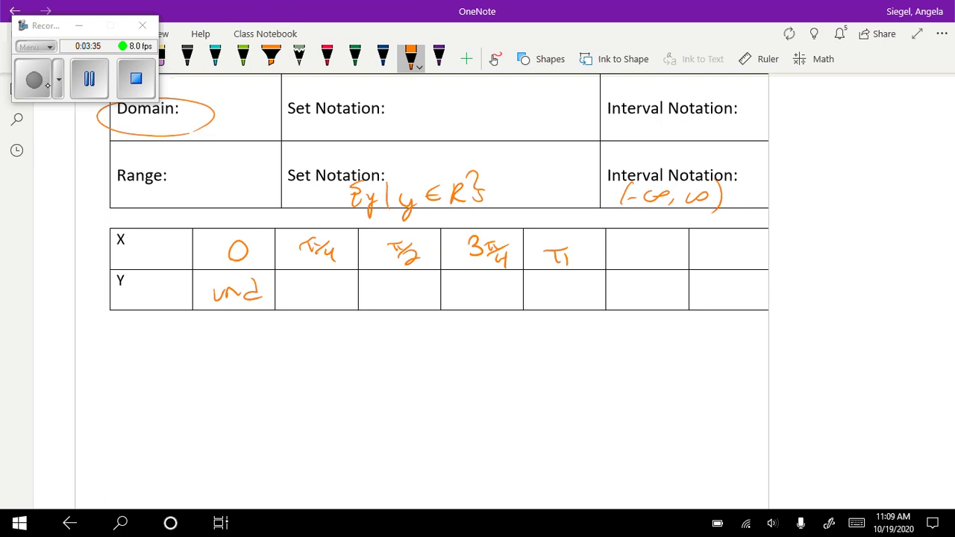
mouse_move(544, 286)
mouse_down()
mouse_move(569, 301)
mouse_move(582, 277)
mouse_up()
drag(401, 282, 400, 283)
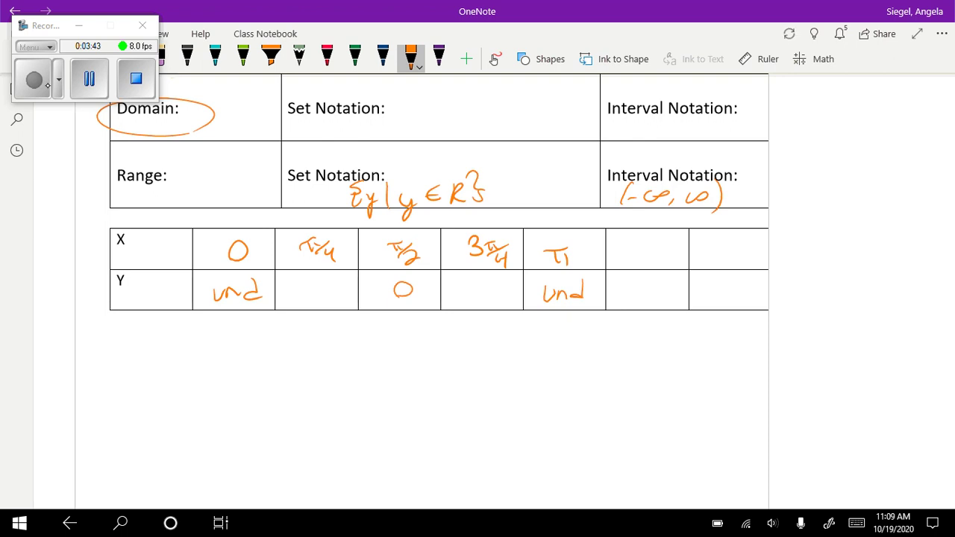
Step: Write 1 under π/4 and −1 under 3π/4, then loop around the finished table
scroll(422, 291, up, 10)
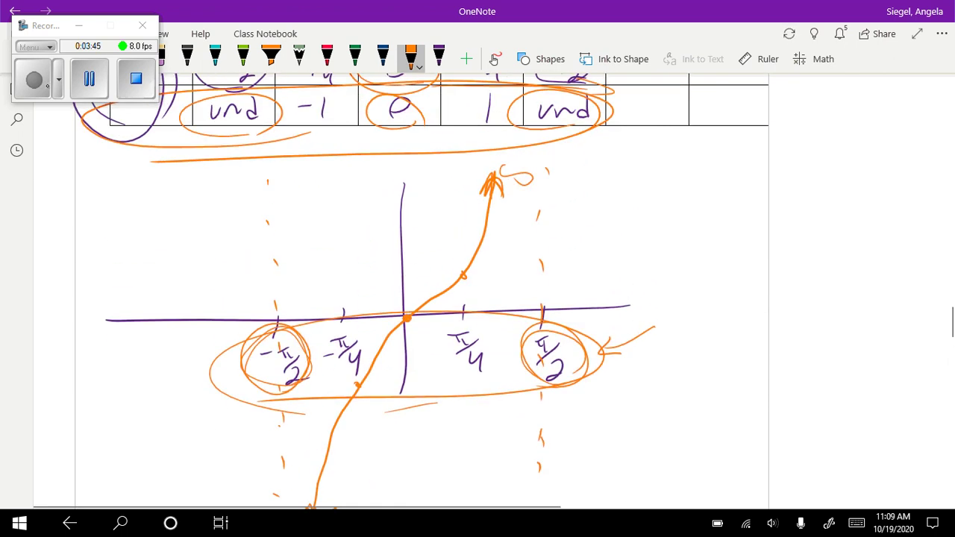
scroll(421, 290, down, 2)
mouse_move(319, 440)
mouse_down()
mouse_move(356, 323)
mouse_move(477, 176)
mouse_move(490, 111)
mouse_up()
scroll(421, 291, up, 5)
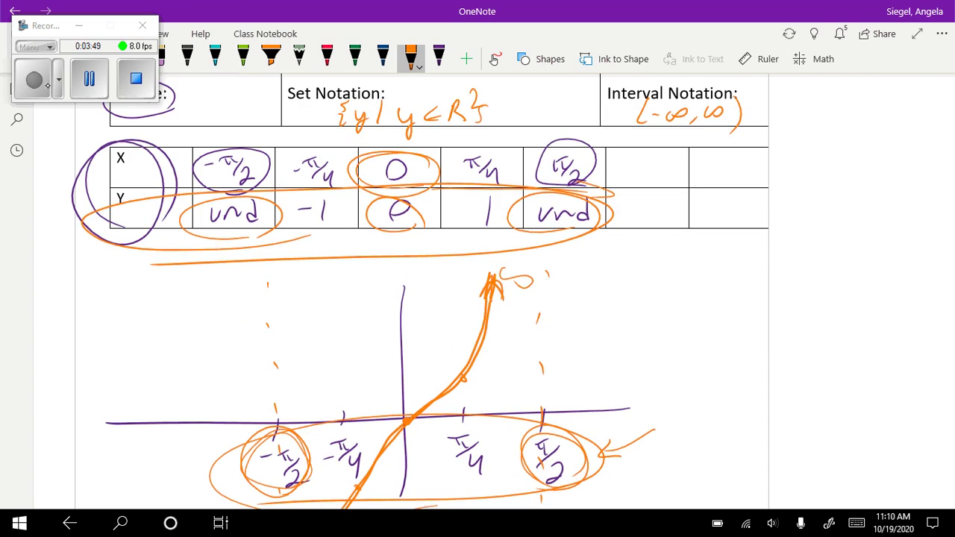
mouse_move(346, 192)
mouse_down()
mouse_move(332, 238)
mouse_move(488, 227)
mouse_move(485, 237)
mouse_up()
scroll(422, 291, down, 9)
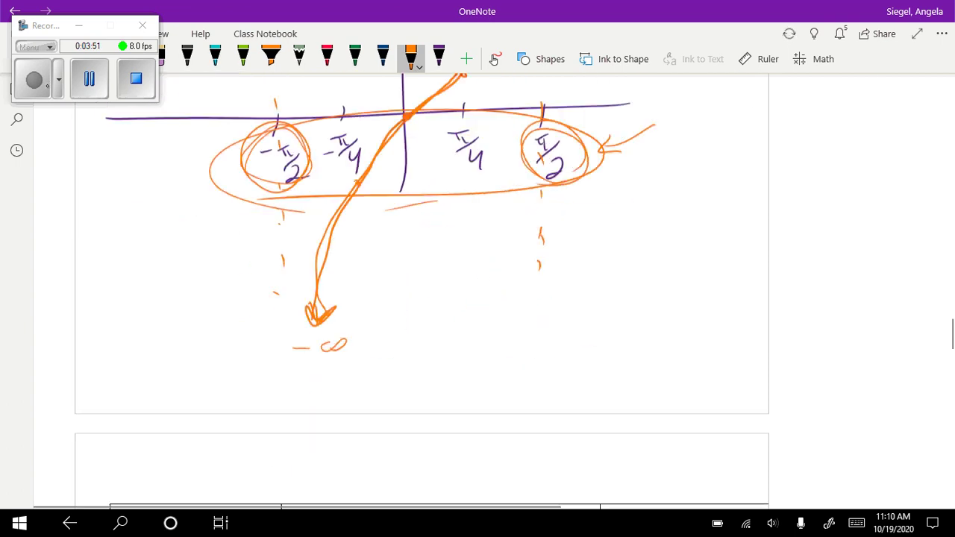
scroll(422, 291, down, 15)
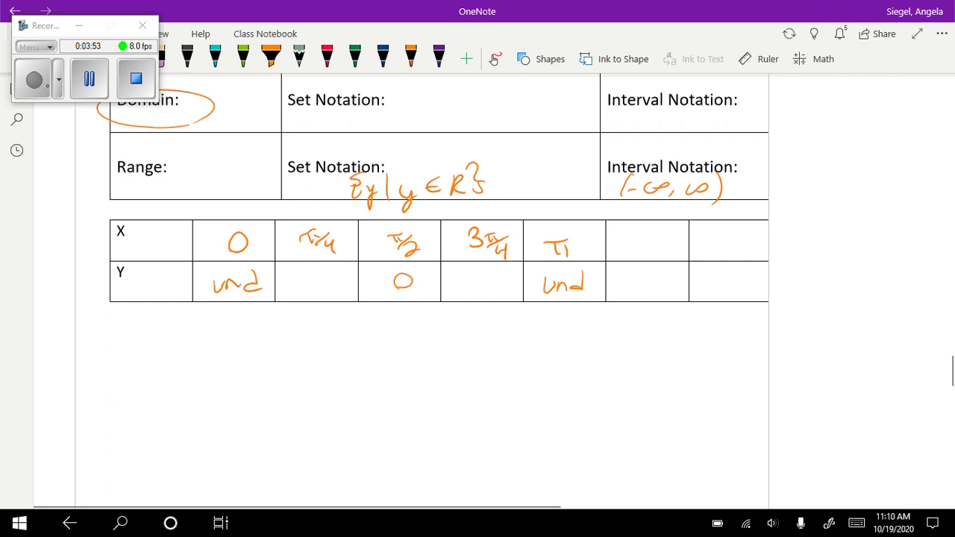
drag(318, 274, 317, 298)
mouse_move(459, 282)
mouse_down()
mouse_move(476, 280)
mouse_move(491, 299)
mouse_up()
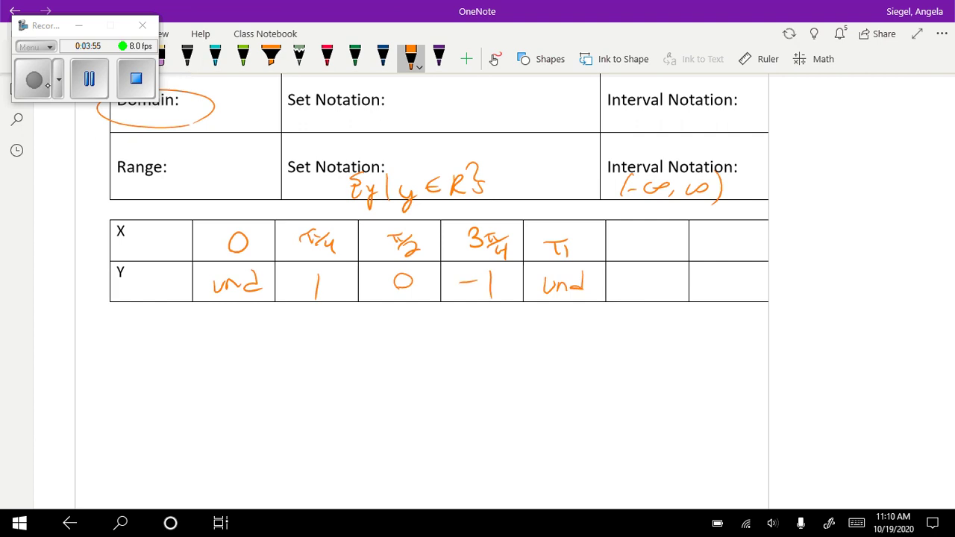
mouse_move(112, 225)
mouse_down()
mouse_move(238, 215)
mouse_move(607, 283)
mouse_move(91, 328)
mouse_move(136, 230)
mouse_up()
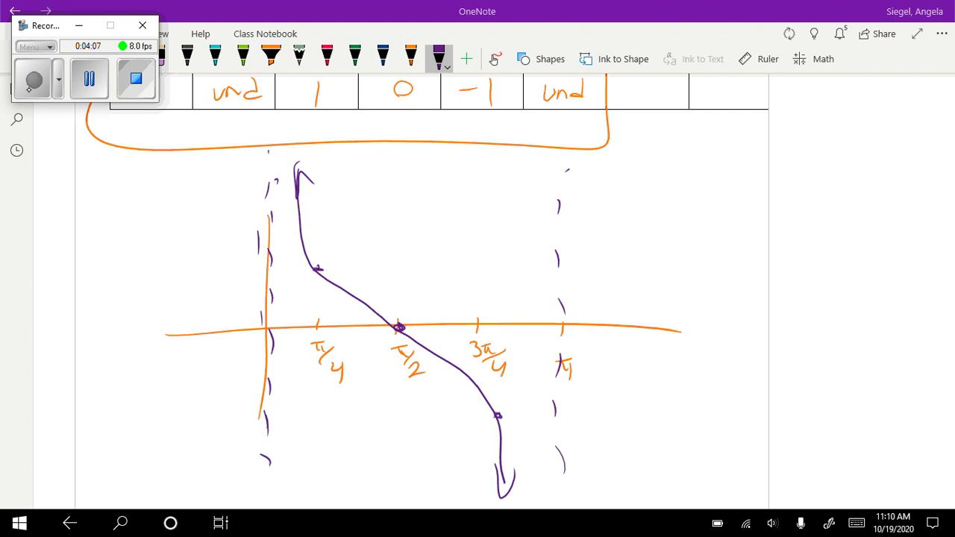
Step: Circle π on the cot graph and begin the domain as {x | x ≠ π
drag(566, 317, 576, 320)
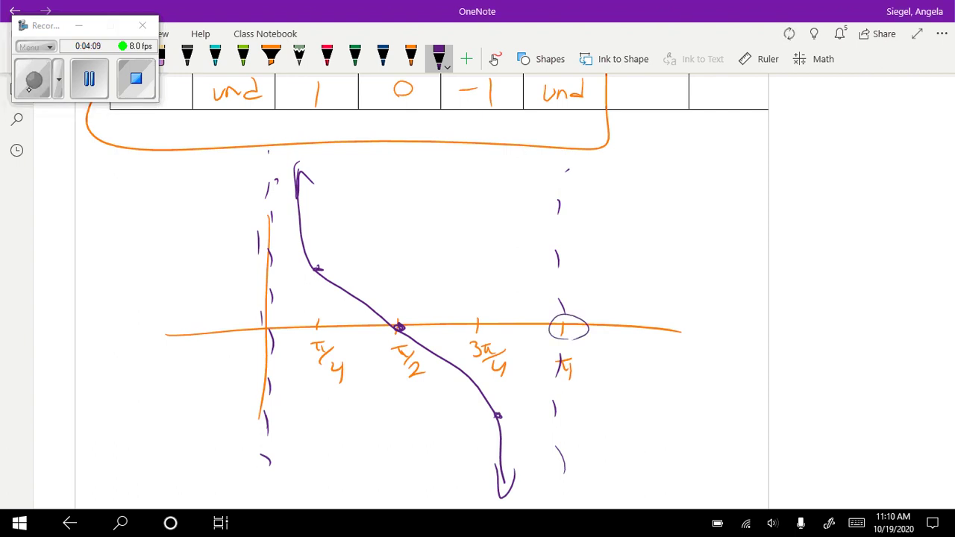
scroll(421, 291, up, 6)
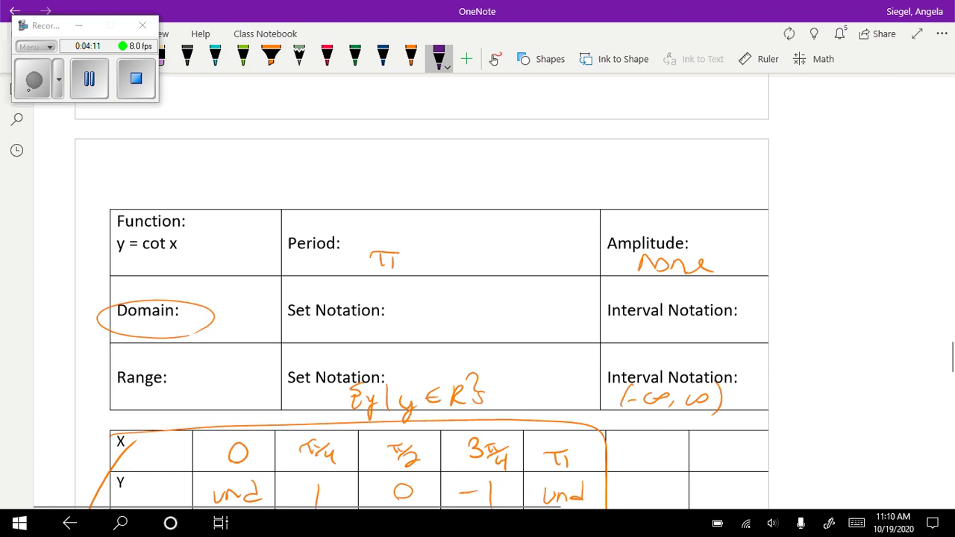
mouse_move(410, 322)
mouse_down()
mouse_move(406, 361)
mouse_move(431, 355)
mouse_move(419, 356)
mouse_up()
mouse_move(445, 322)
mouse_down()
mouse_move(442, 361)
mouse_move(467, 356)
mouse_move(455, 355)
mouse_up()
mouse_move(475, 340)
mouse_down()
mouse_move(494, 339)
mouse_move(492, 349)
mouse_up()
mouse_move(488, 330)
mouse_down()
mouse_move(478, 356)
mouse_move(522, 339)
mouse_up()
mouse_move(514, 340)
mouse_down()
mouse_move(512, 356)
mouse_move(545, 346)
mouse_up()
Step: Complete the domain as π + πn} and scroll down to problem 3
drag(539, 340, 538, 357)
scroll(421, 298, down, 6)
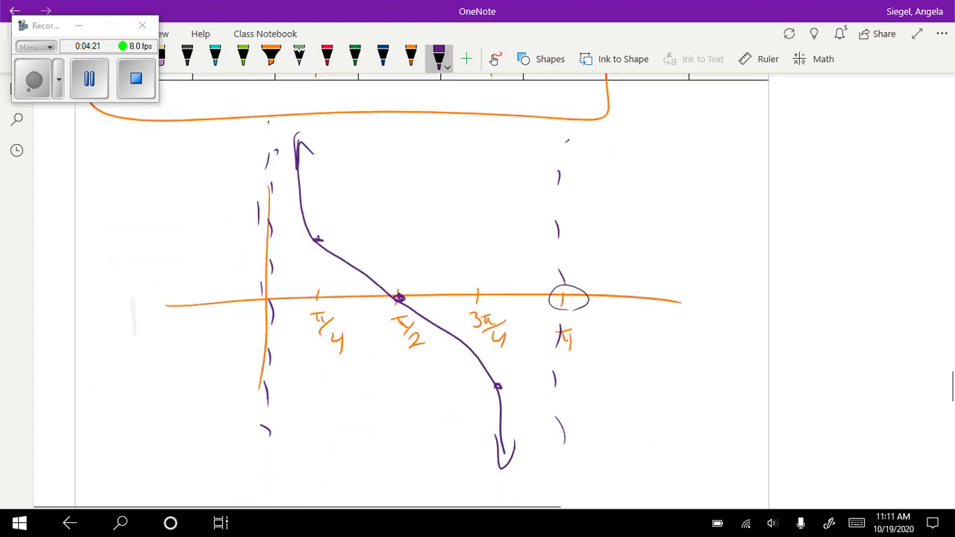
scroll(127, 293, up, 4)
scroll(421, 298, up, 3)
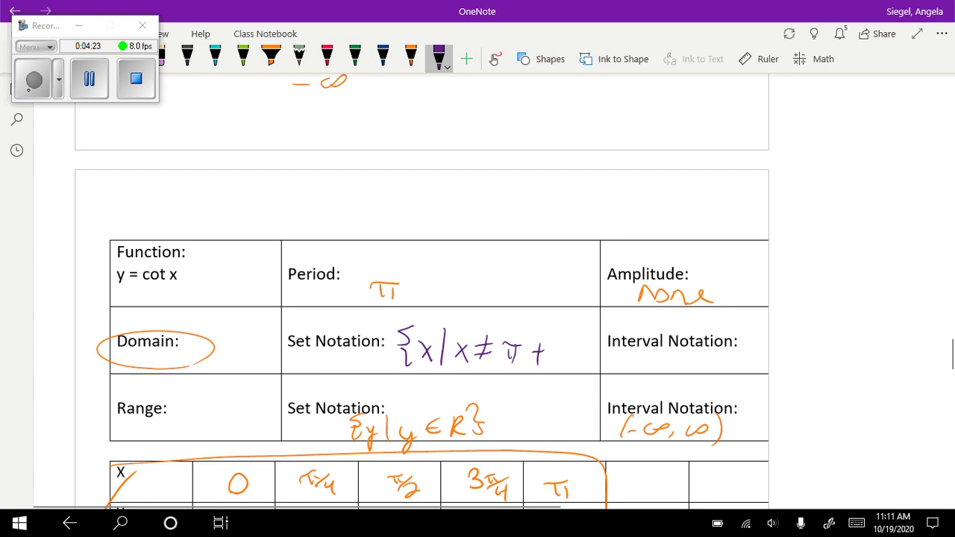
mouse_move(556, 351)
mouse_down()
mouse_move(573, 349)
mouse_move(567, 362)
mouse_up()
mouse_move(574, 350)
mouse_down()
mouse_move(579, 362)
mouse_move(591, 342)
mouse_move(596, 364)
mouse_up()
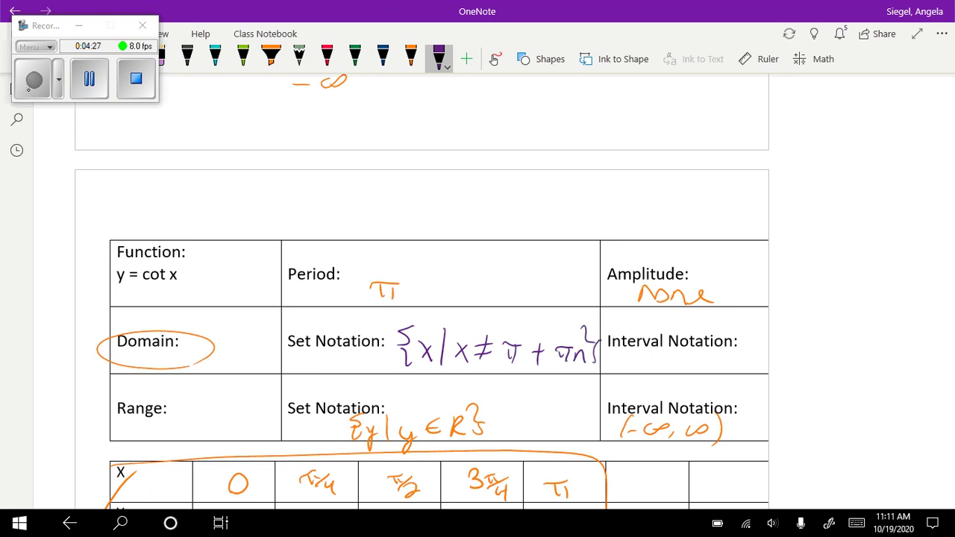
scroll(422, 291, down, 15)
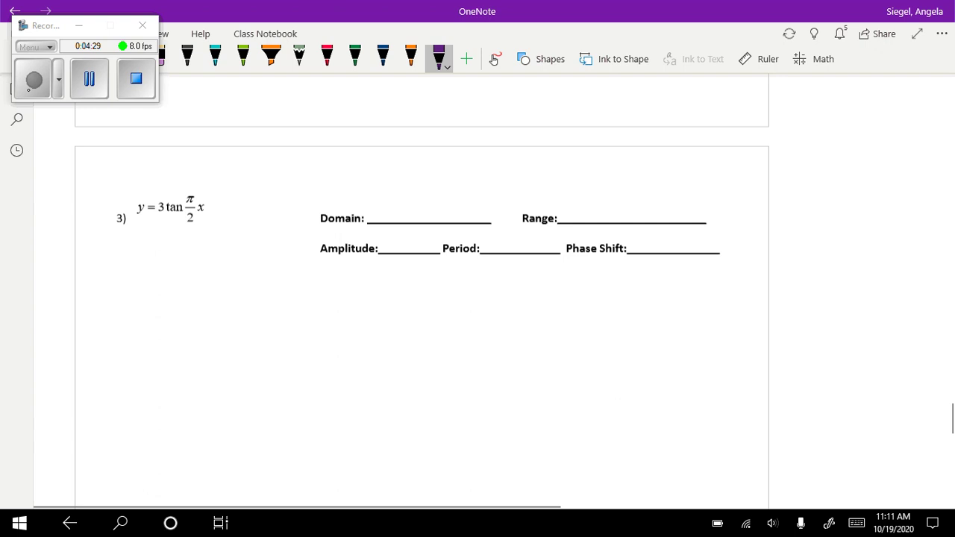
Step: With the purple pen, circle the 3 in y = 3 tan(π/2)x and arrow down to π/2
scroll(421, 291, down, 3)
key(Escape)
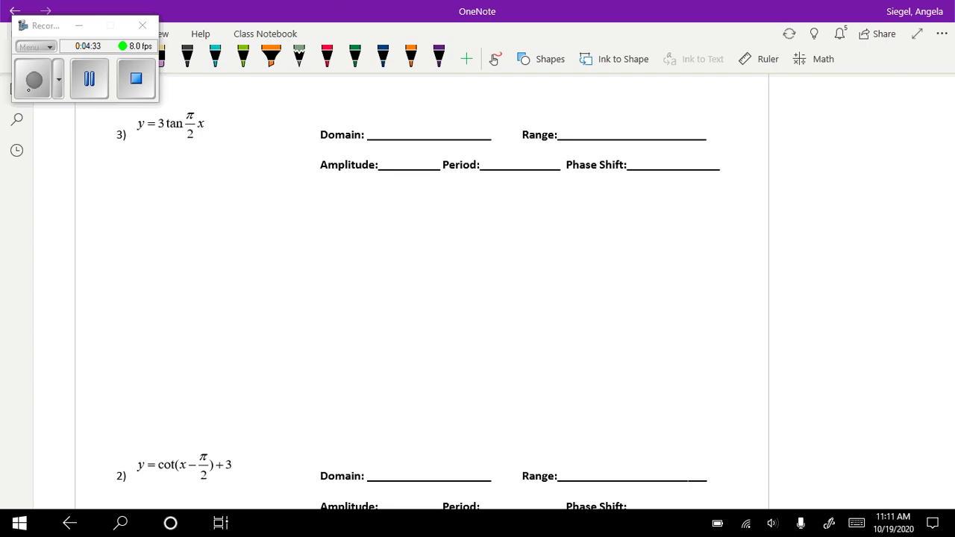
click(439, 56)
mouse_move(167, 134)
mouse_down()
mouse_move(154, 131)
mouse_move(168, 119)
mouse_move(171, 134)
mouse_move(186, 109)
mouse_move(185, 139)
mouse_up()
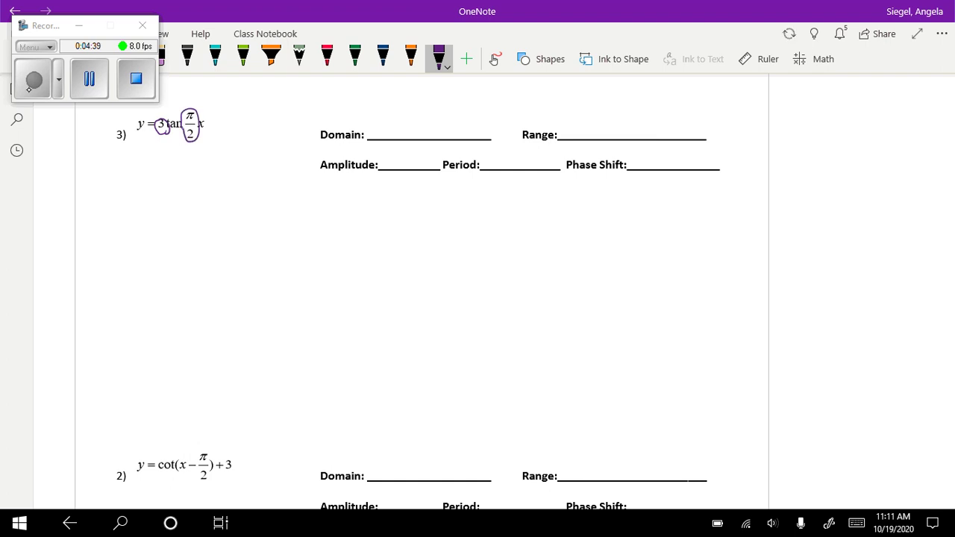
drag(187, 89, 194, 110)
Step: In orange ink, circle problem 3's value table and scratch notes, arrowing the 2/π note to the table
click(33, 80)
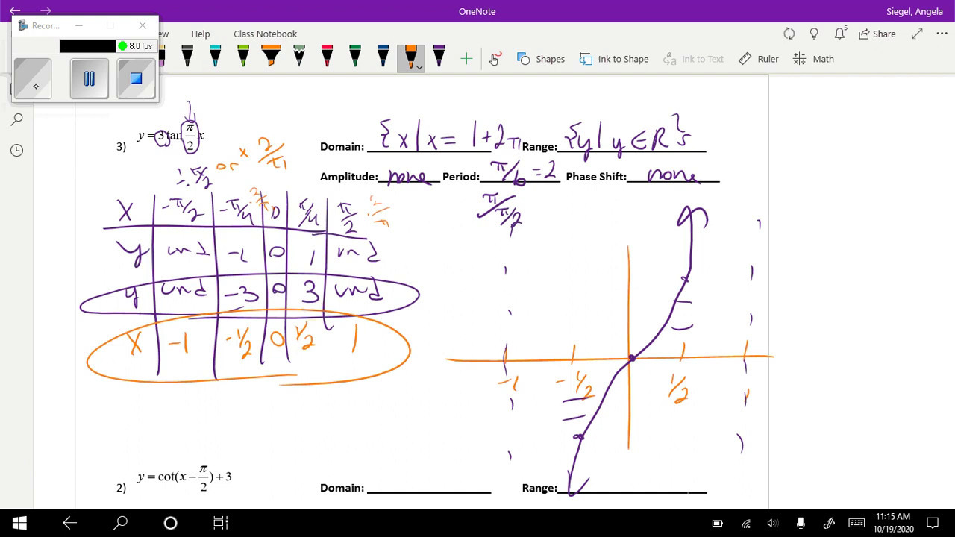
click(410, 59)
mouse_move(125, 171)
mouse_down()
mouse_move(88, 376)
mouse_move(436, 363)
mouse_move(393, 192)
mouse_move(295, 127)
mouse_move(121, 170)
mouse_up()
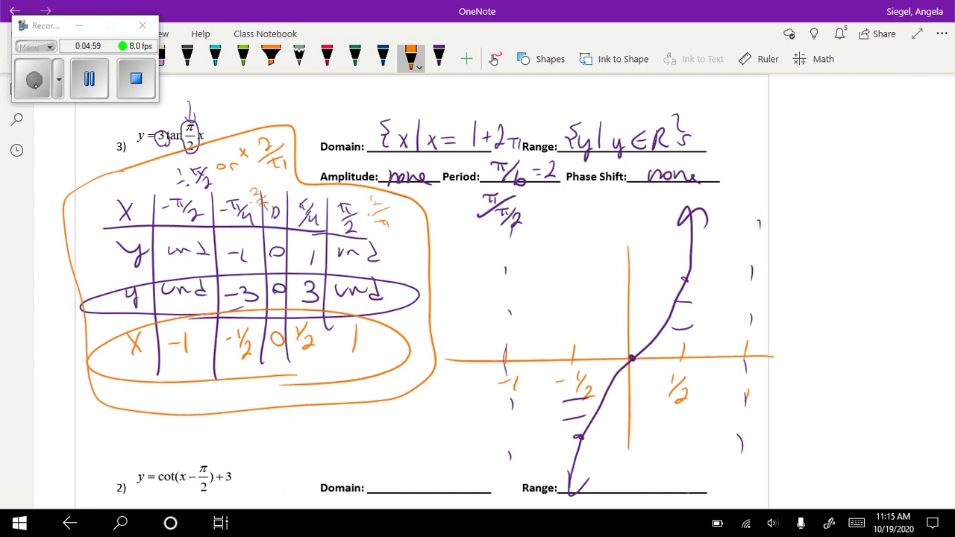
mouse_move(188, 191)
mouse_down()
mouse_move(165, 173)
mouse_move(195, 195)
mouse_up()
mouse_move(268, 172)
mouse_down()
mouse_move(254, 167)
mouse_move(291, 170)
mouse_move(264, 168)
mouse_up()
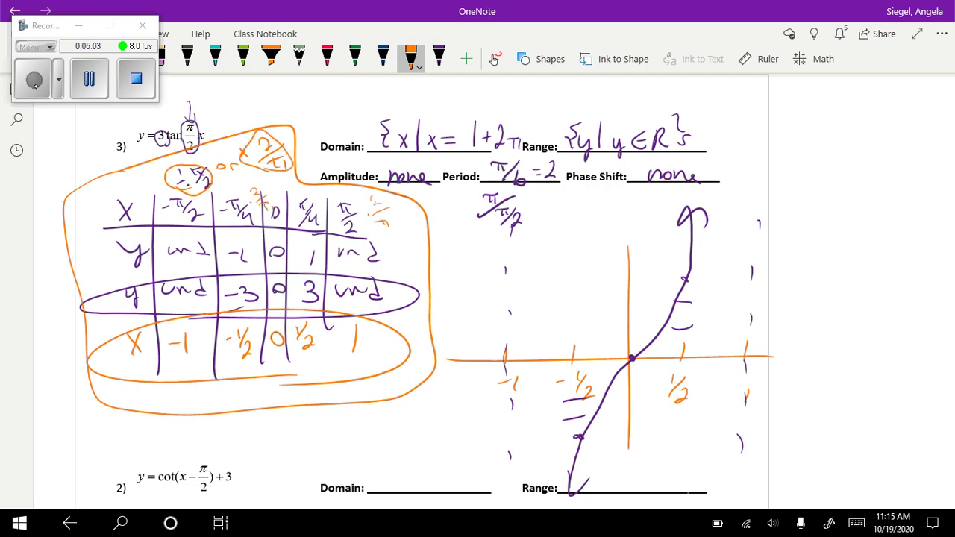
mouse_move(295, 142)
mouse_down()
mouse_move(296, 168)
mouse_move(257, 185)
mouse_move(309, 179)
mouse_up()
drag(356, 202, 373, 195)
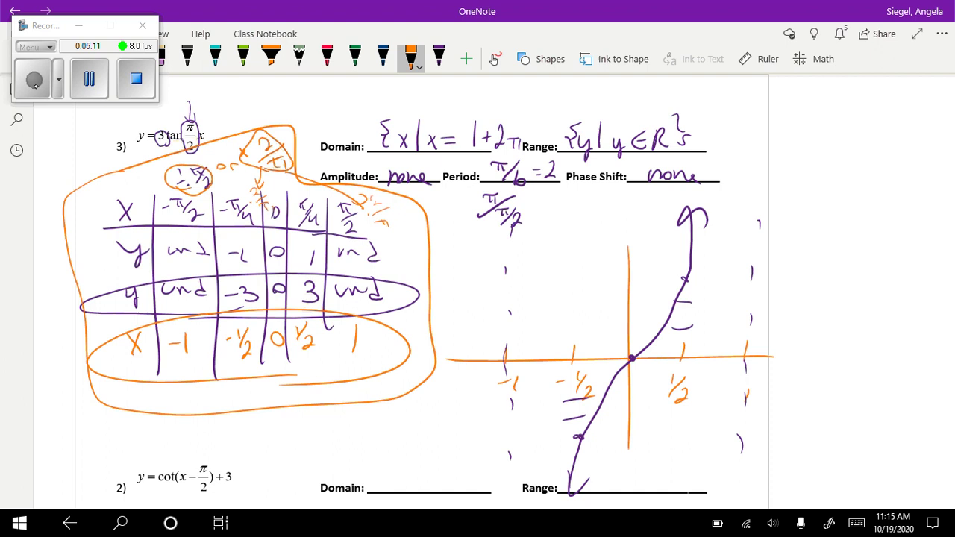
Step: Mark problem 3's equation, circle its Domain answer, and rewrite the domain ending as 1+2n
drag(184, 149, 218, 136)
mouse_move(366, 158)
mouse_down()
mouse_move(308, 151)
mouse_move(521, 113)
mouse_move(341, 158)
mouse_up()
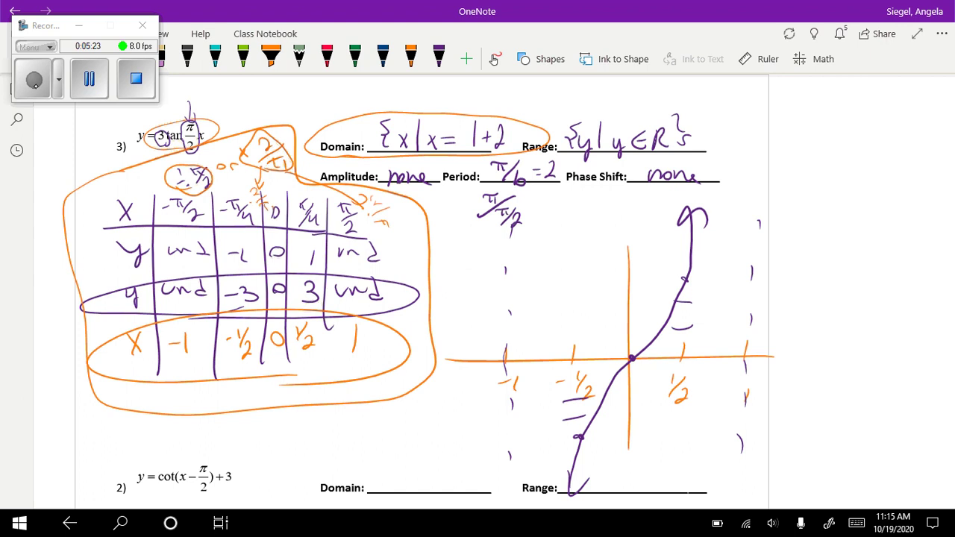
click(519, 143)
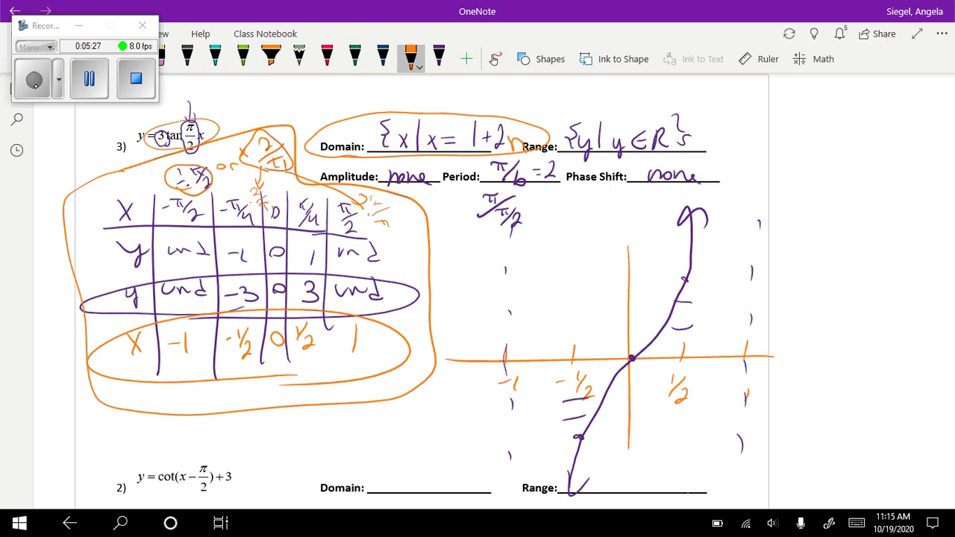
drag(515, 123, 539, 148)
Step: Circle the Range and Period answers, arrowing π/(π/2) to =2, then scroll to problem 2
mouse_move(643, 160)
mouse_down()
mouse_move(556, 112)
mouse_move(601, 159)
mouse_up()
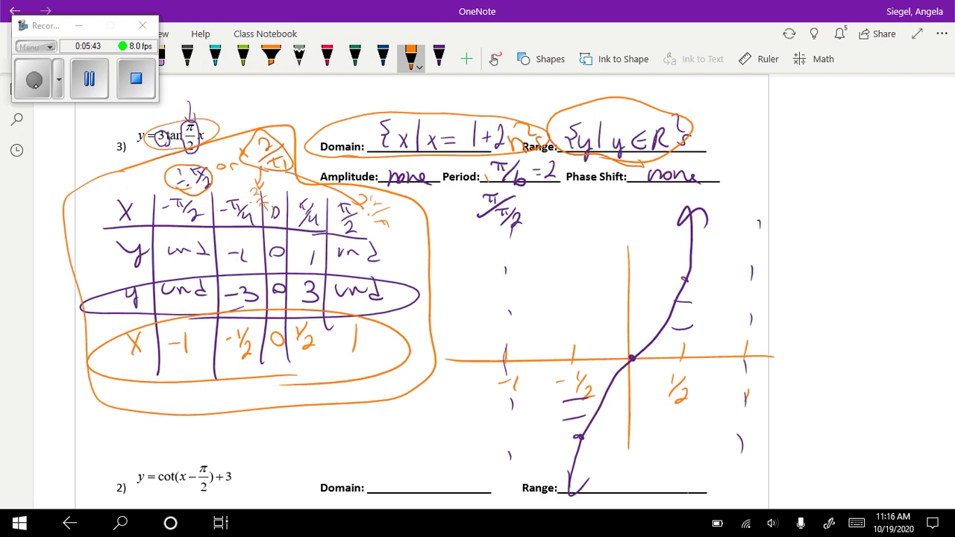
mouse_move(484, 173)
mouse_down()
mouse_move(502, 156)
mouse_move(524, 193)
mouse_move(481, 176)
mouse_up()
mouse_move(490, 236)
mouse_down()
mouse_move(475, 223)
mouse_move(526, 238)
mouse_move(496, 236)
mouse_up()
mouse_move(536, 213)
mouse_down()
mouse_move(544, 182)
mouse_move(550, 194)
mouse_up()
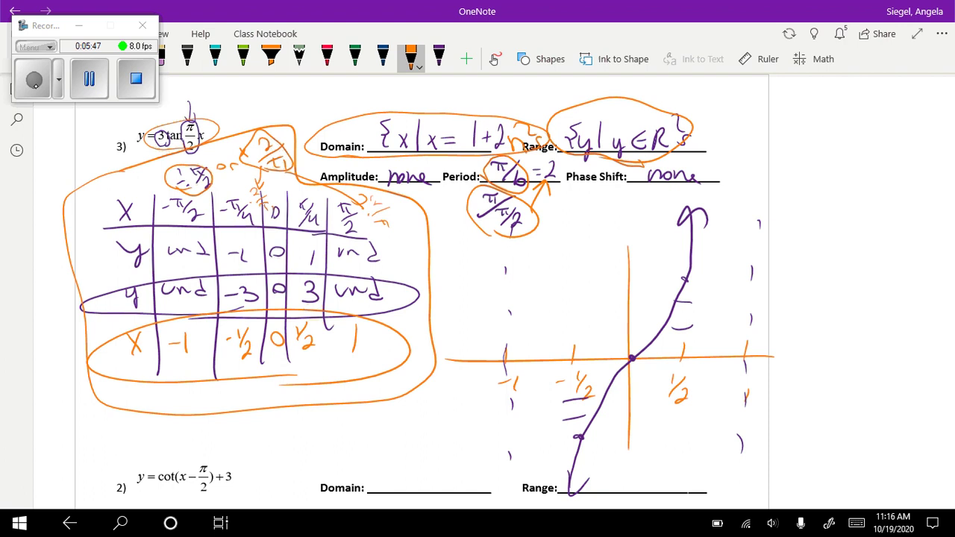
scroll(418, 284, down, 5)
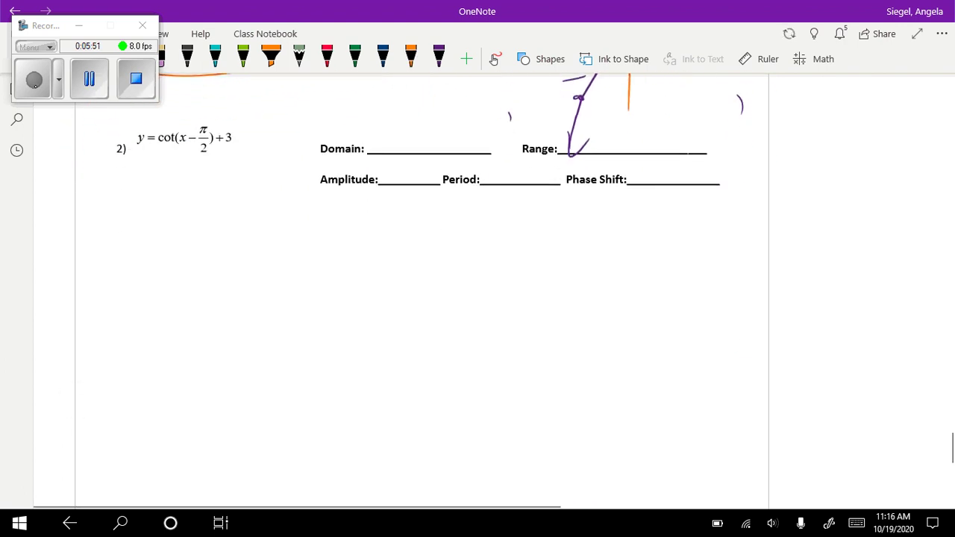
Step: Loop problem 2's answer lines (domain x≠π/2+πn, period π, phase shift π/2 right) with another pen
click(270, 56)
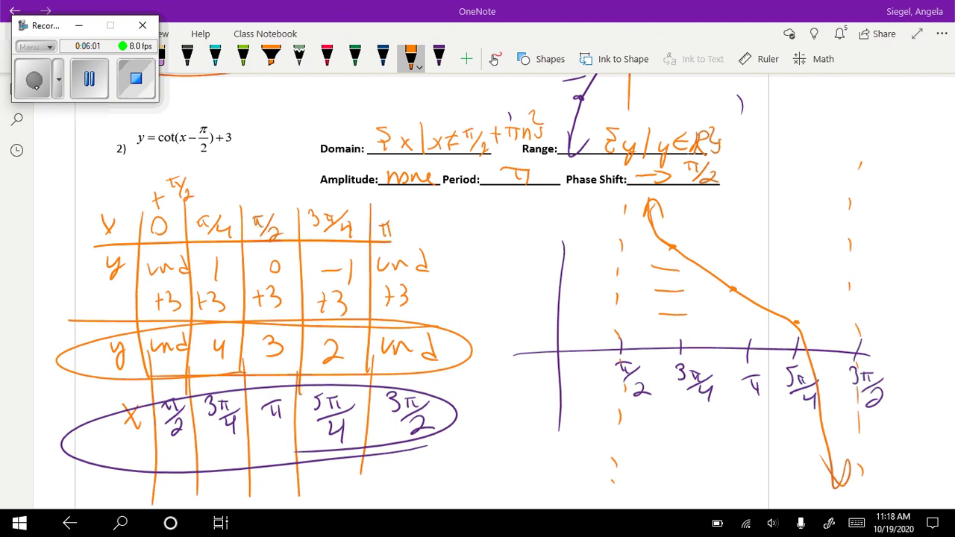
mouse_move(332, 130)
mouse_down()
mouse_move(500, 202)
mouse_move(751, 198)
mouse_move(590, 122)
mouse_move(313, 128)
mouse_up()
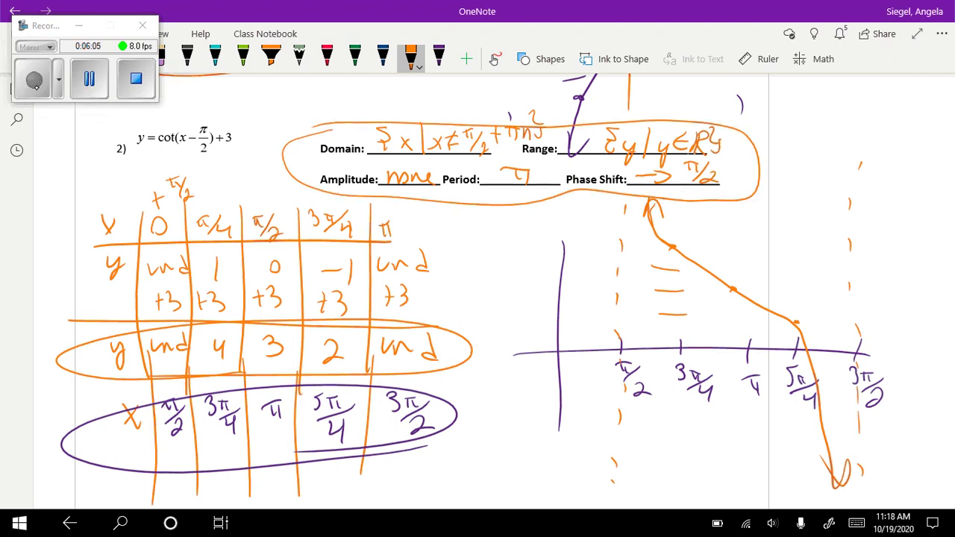